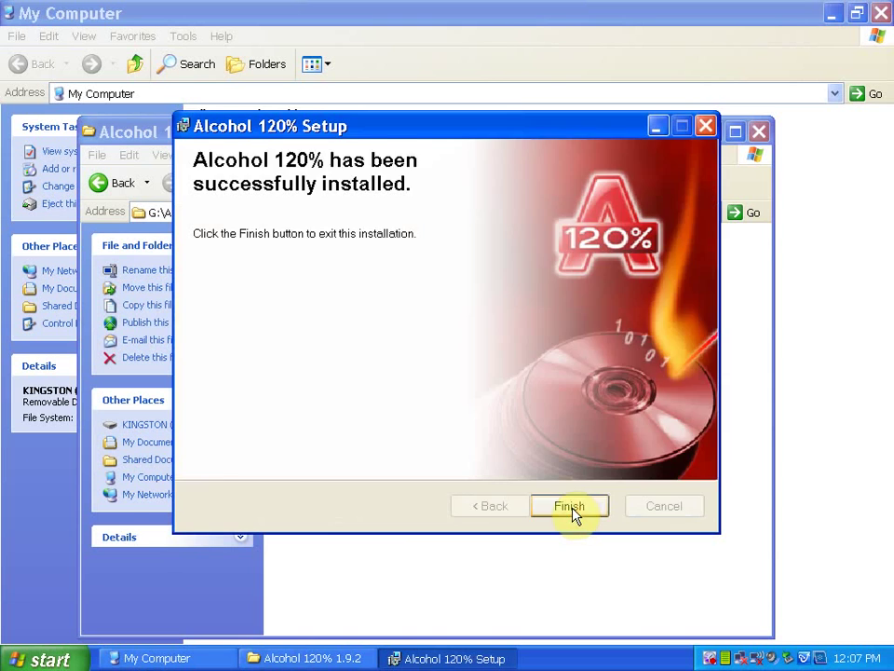
click(570, 506)
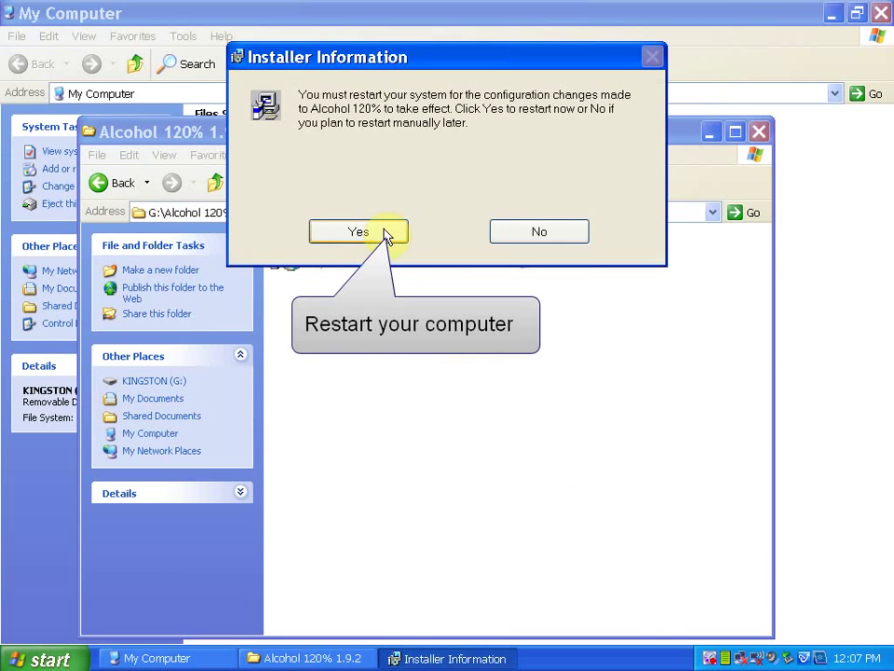
Finish the Alcohol 120% setup, restart the computer, and launch Alcohol 120% after reboot.
click(359, 232)
double_click(35, 383)
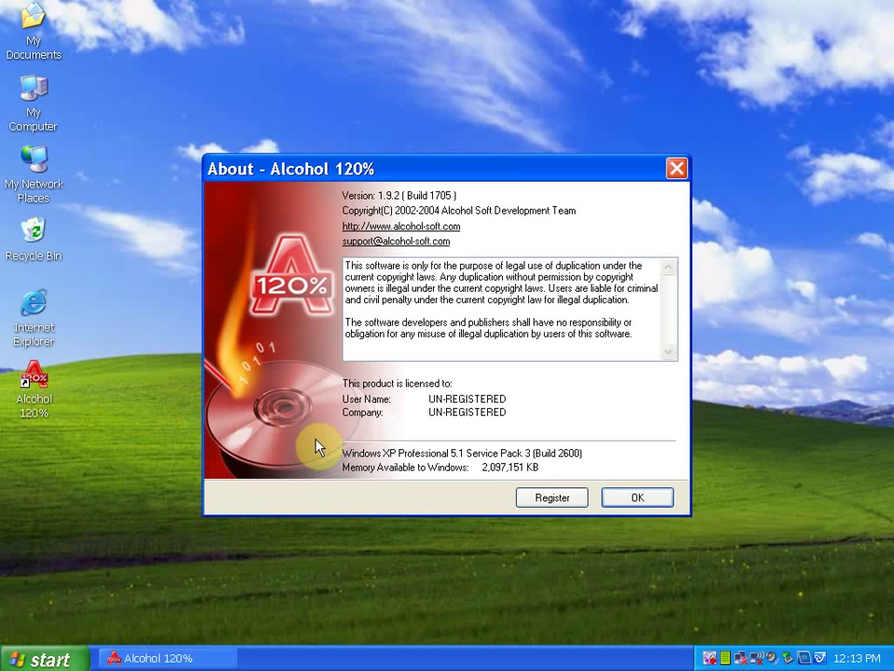
Open the registration form and the instructions text file in G:\Alcohol 120% 1.9.2.
click(541, 501)
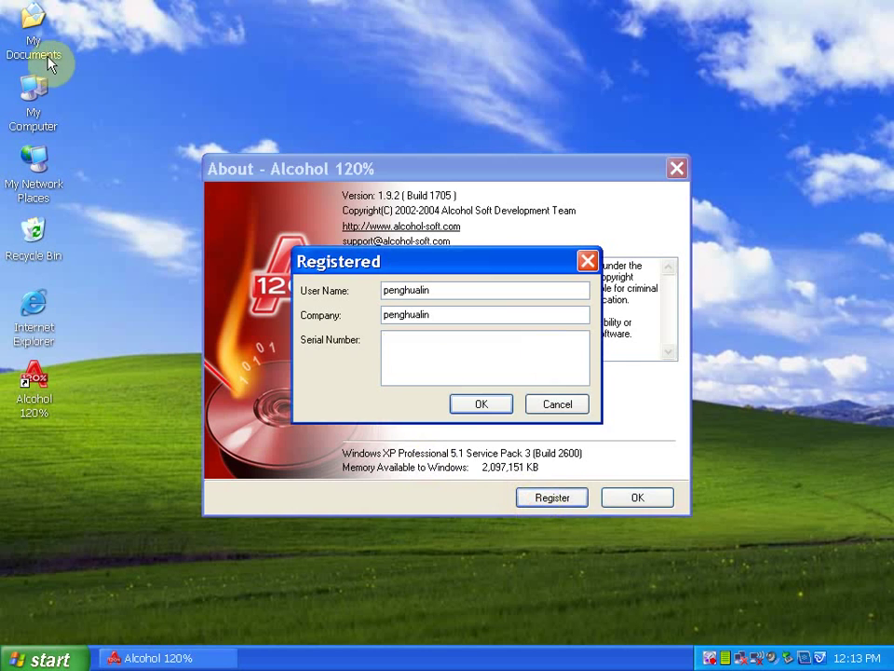
double_click(36, 110)
click(465, 340)
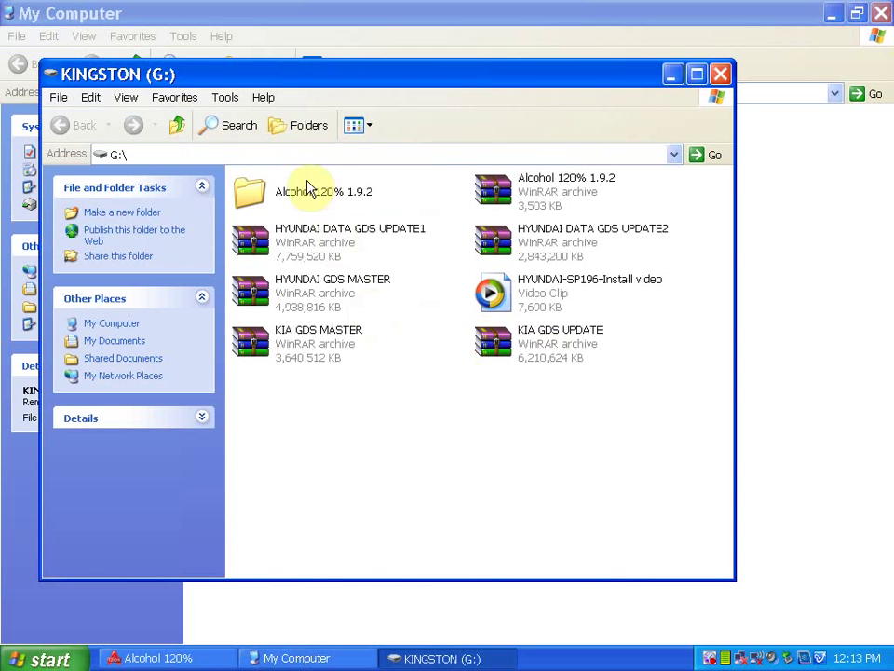
double_click(309, 193)
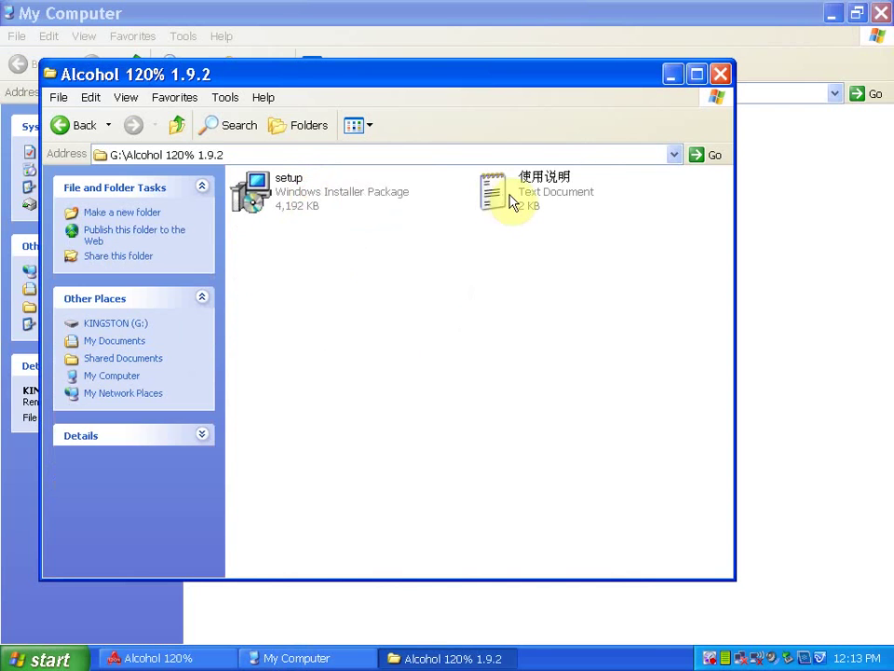
double_click(496, 195)
Copy the serial code from the instructions file into Serial Number and complete registration.
drag(52, 204, 85, 214)
right_click(85, 208)
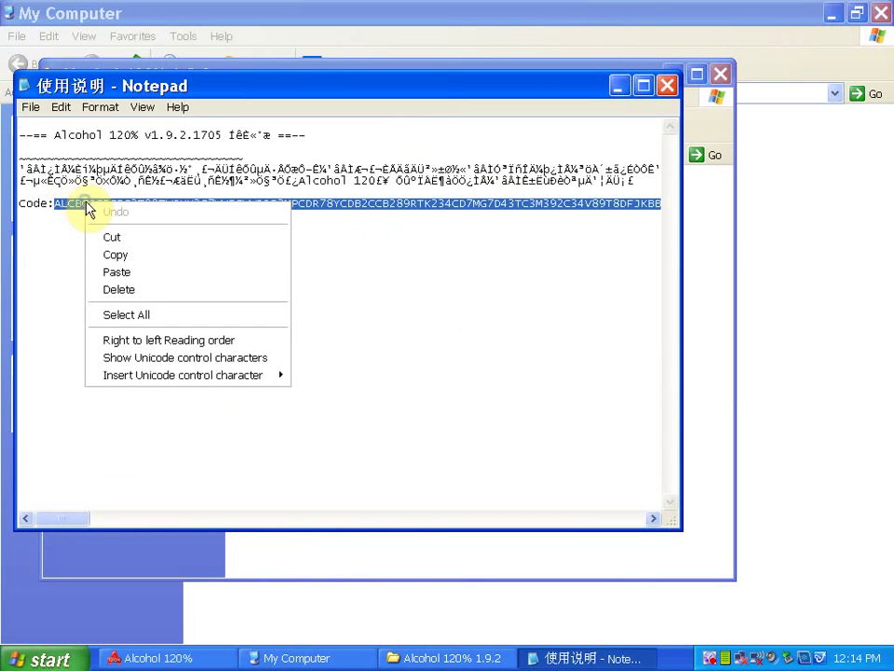
click(107, 254)
click(214, 659)
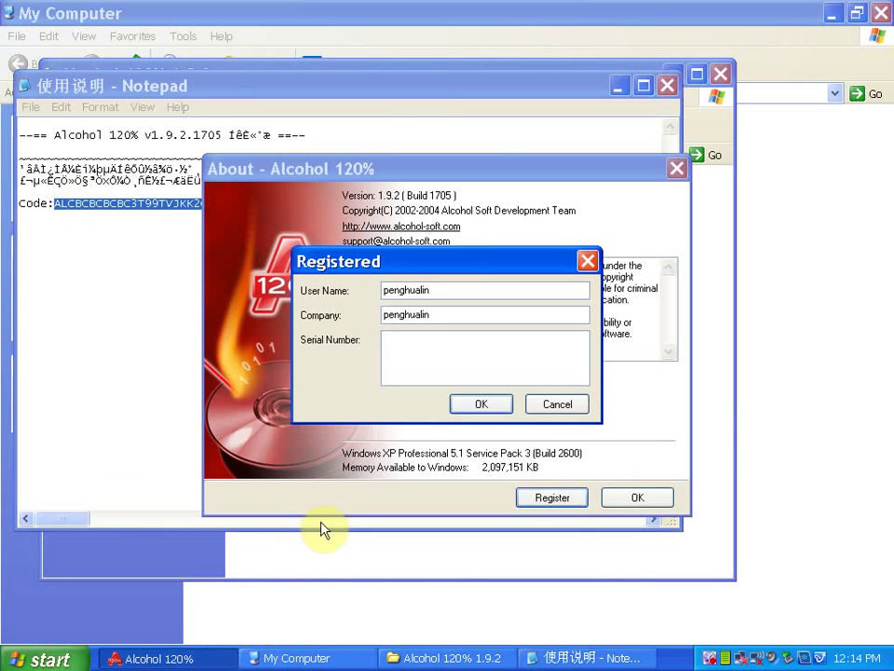
key(ctrl+v)
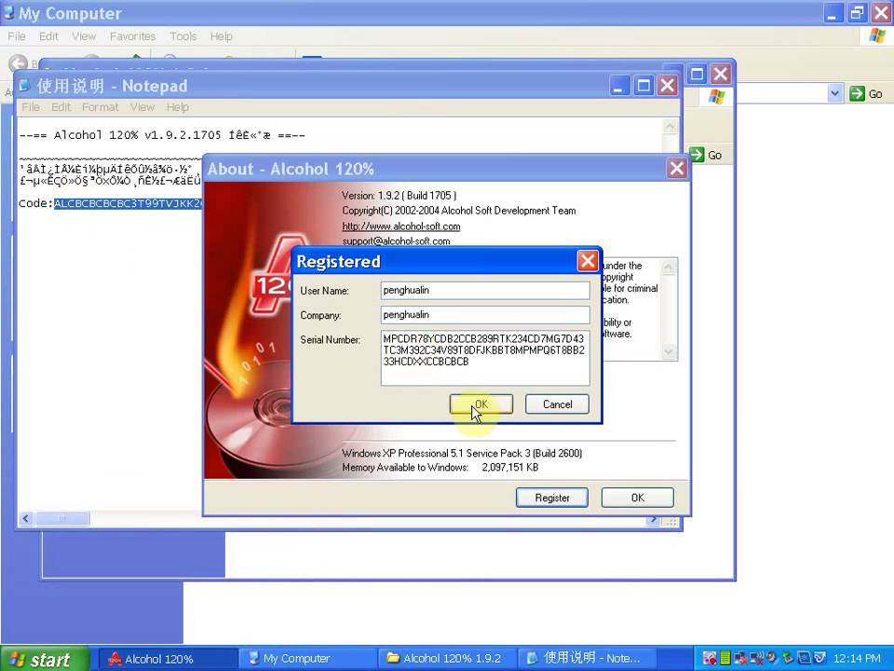
click(481, 404)
click(456, 385)
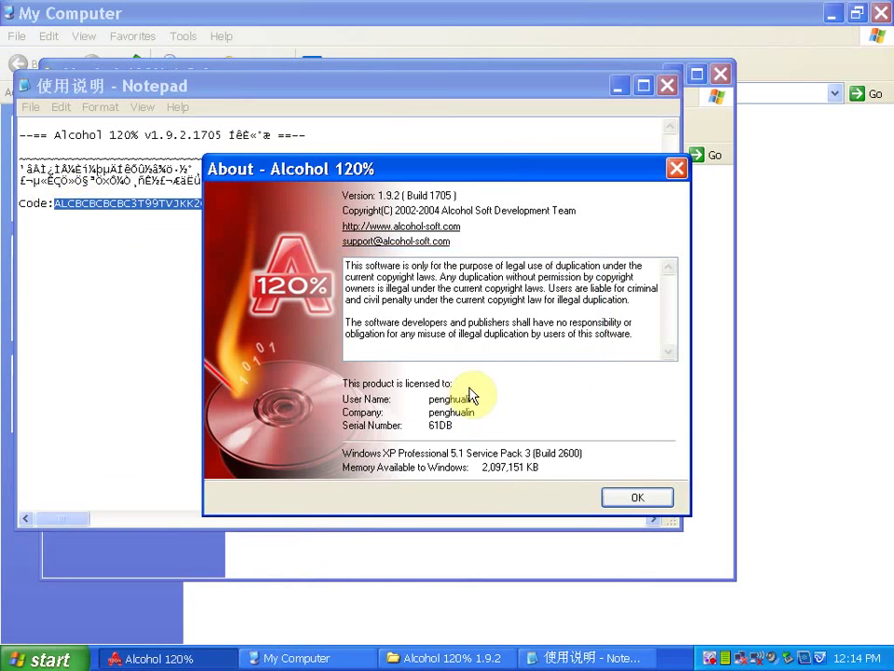
click(641, 501)
right_click(463, 663)
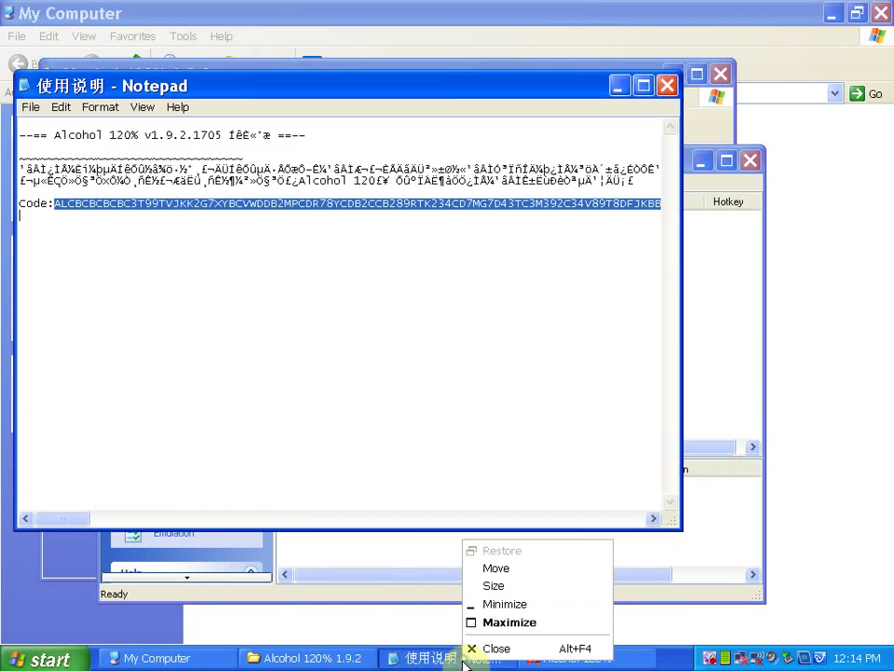
Close Notepad and the Alcohol 120% 1.9.2 folder, then maximize Alcohol 120%.
click(477, 647)
click(328, 661)
right_click(344, 659)
click(344, 652)
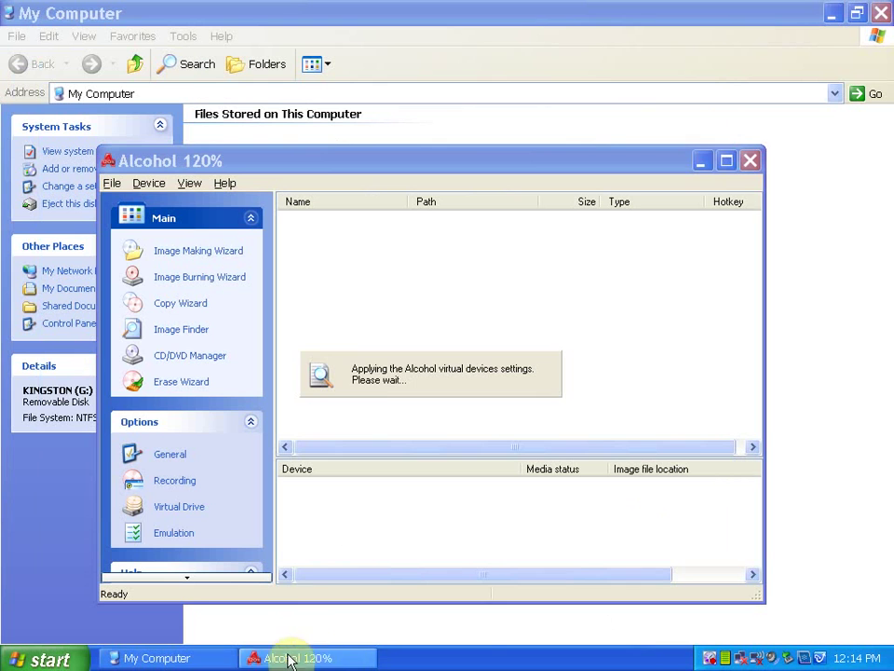
click(725, 162)
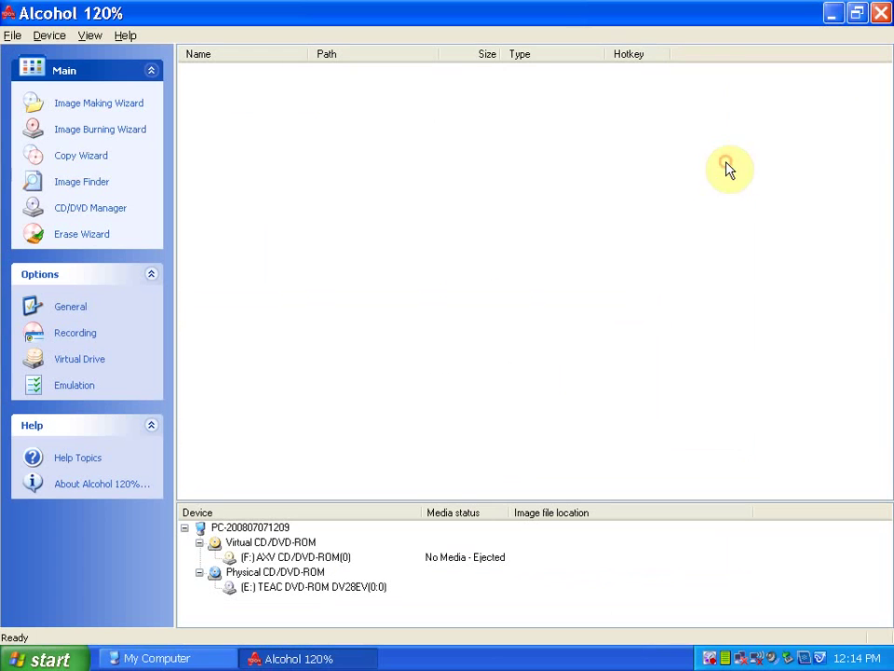
Add the HYUNDAI GDS MASTER image from drive G: and mount it.
right_click(274, 159)
click(302, 164)
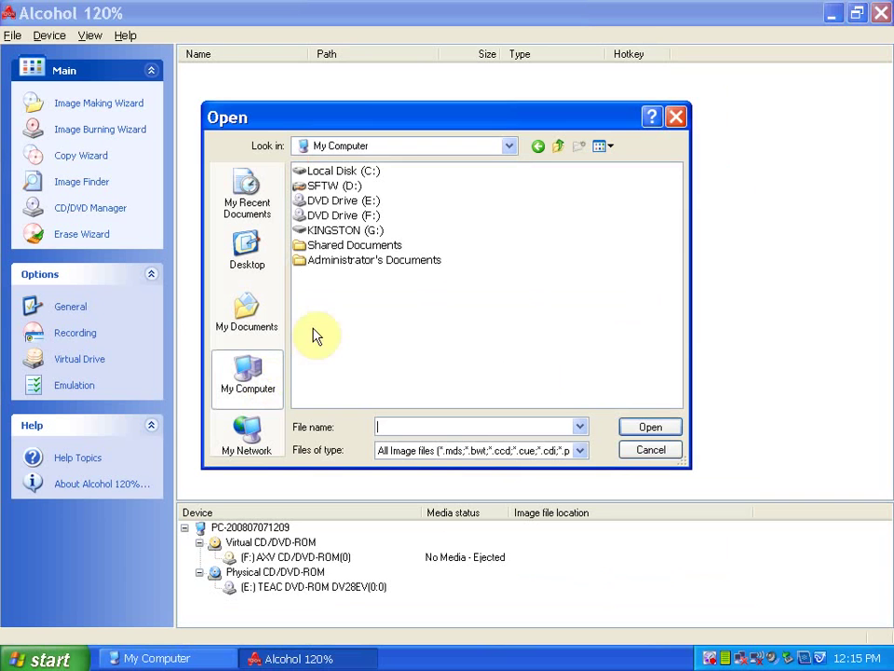
double_click(337, 239)
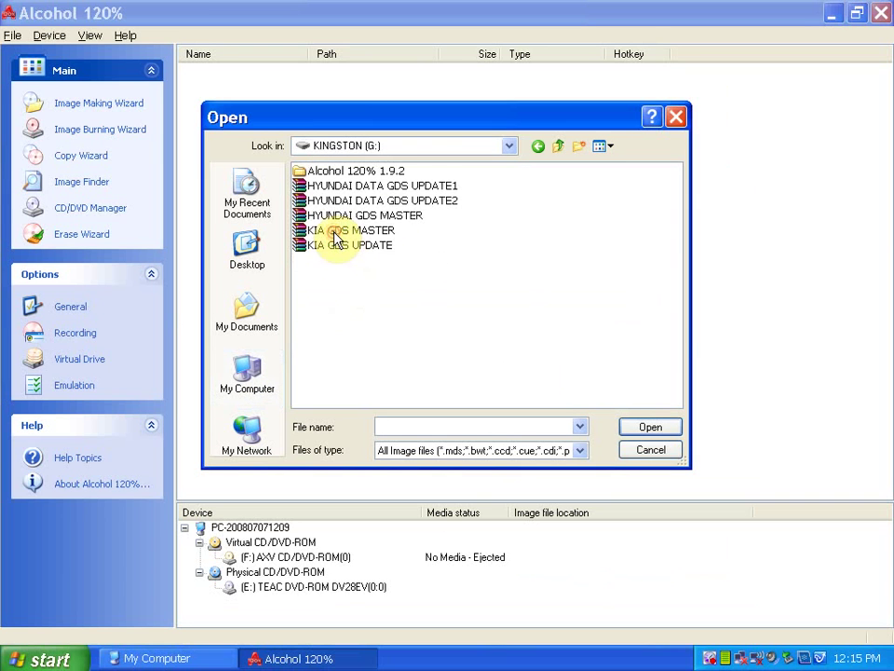
click(384, 217)
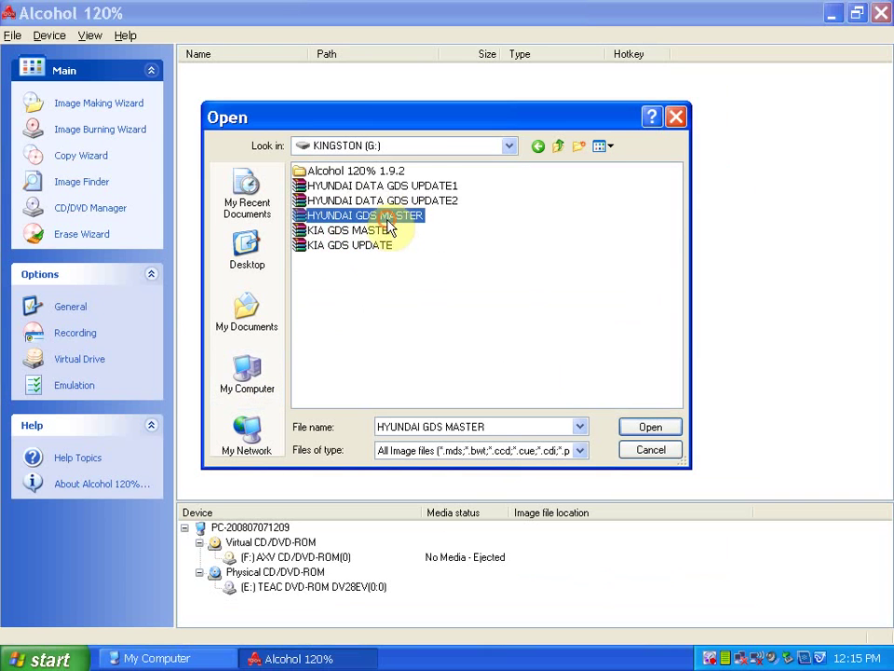
click(642, 431)
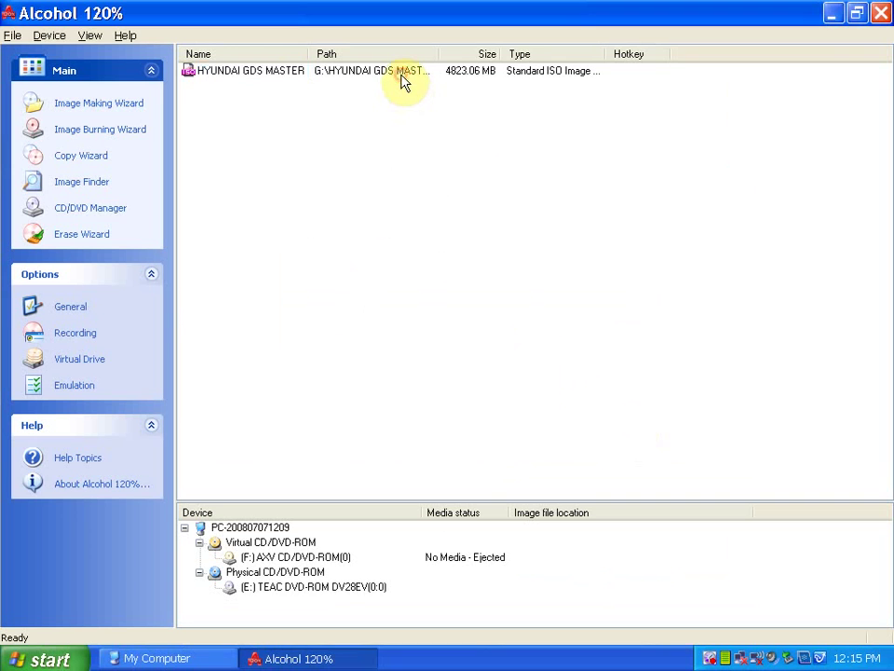
double_click(285, 75)
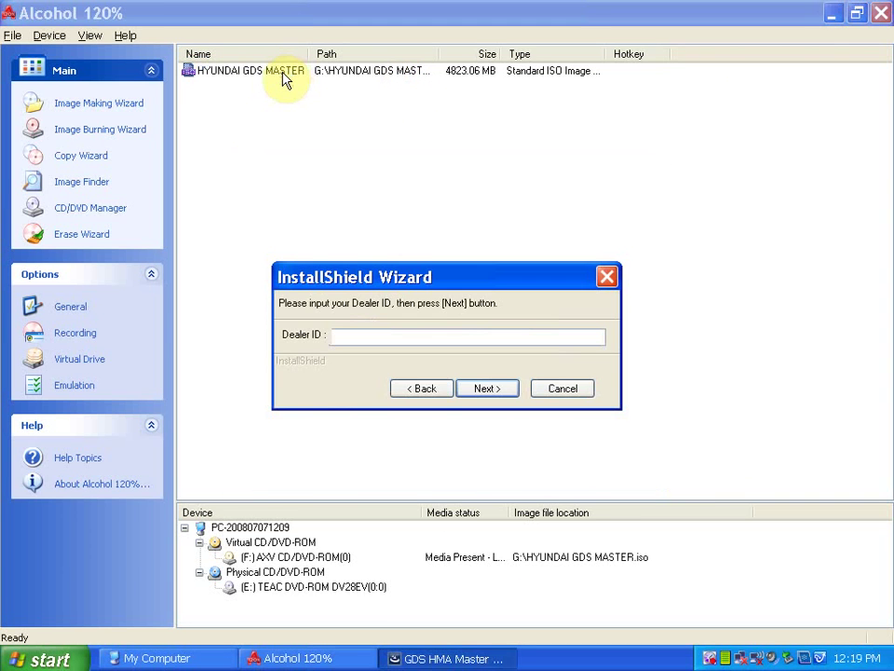
Enter the dealer ID and proceed with all four viewers checked for installation.
text(ND)
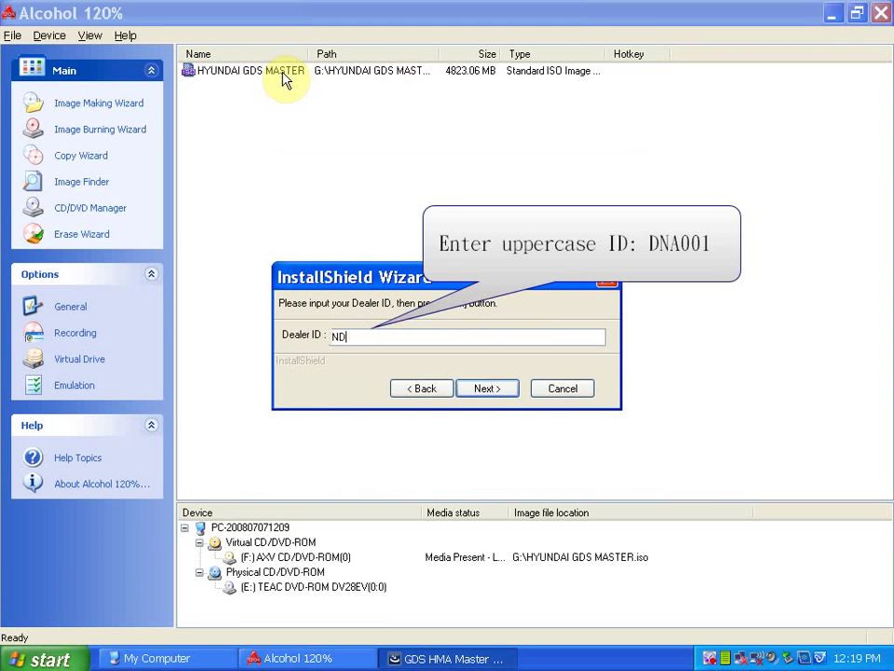
text(A001)
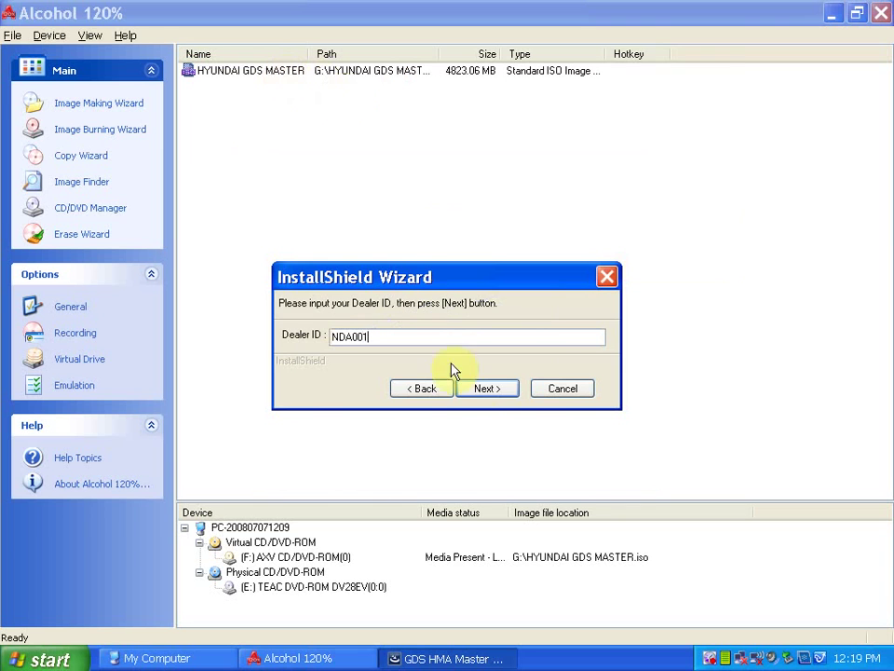
click(488, 390)
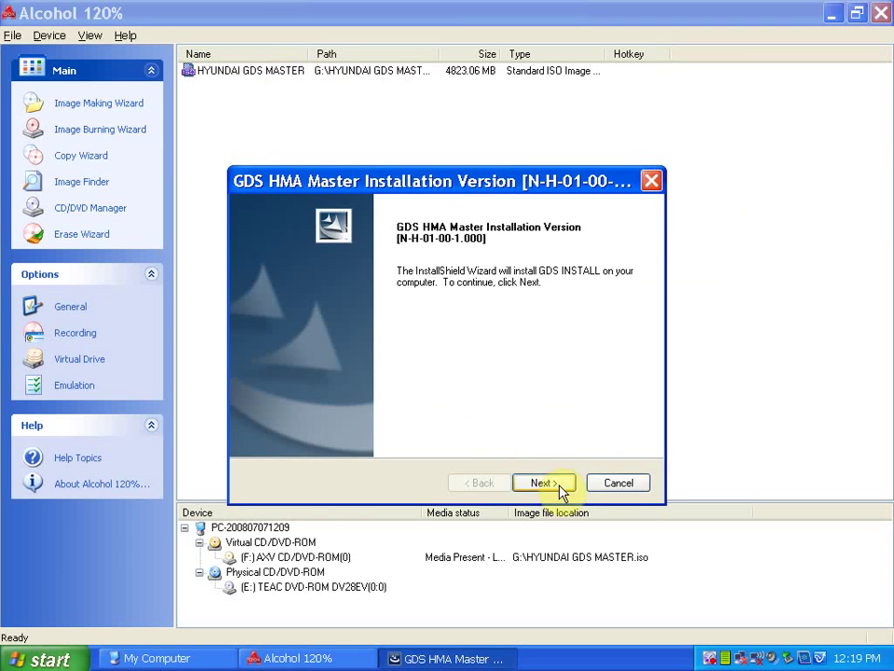
click(565, 486)
click(562, 487)
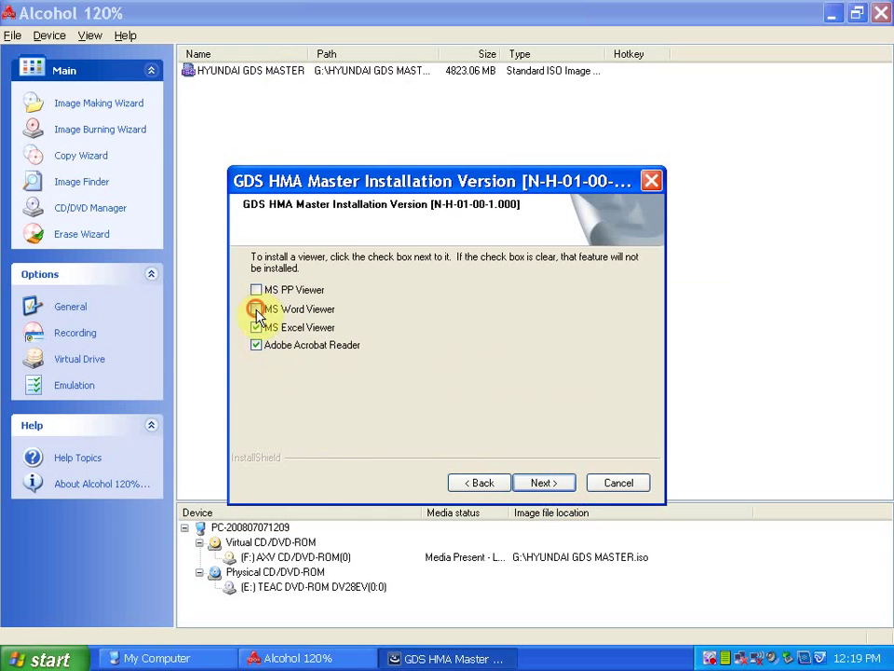
click(555, 495)
Install PowerPoint Viewer, then Word Viewer after accepting its license terms.
click(454, 404)
click(407, 386)
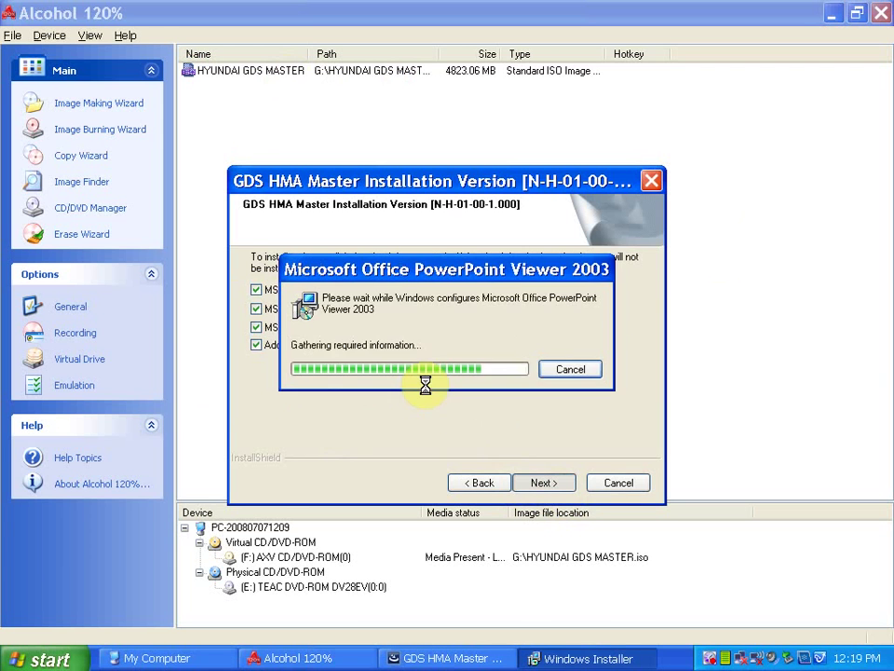
click(450, 372)
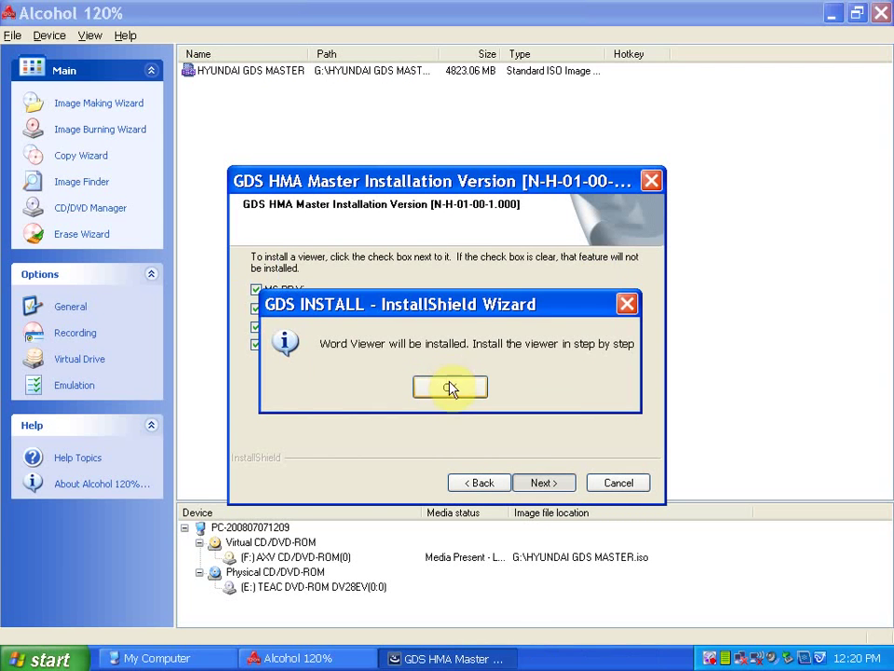
click(451, 386)
click(222, 500)
click(593, 547)
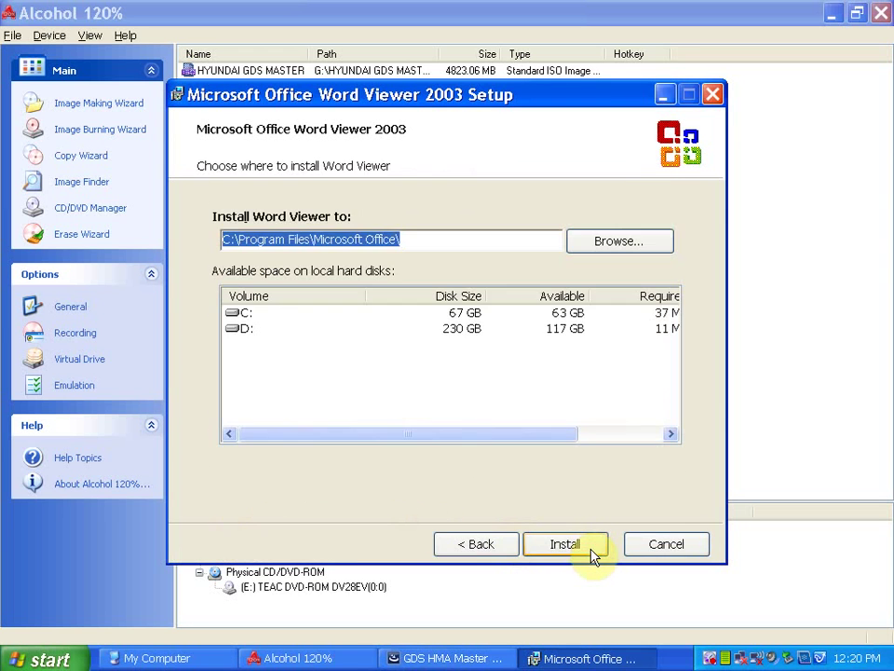
click(592, 551)
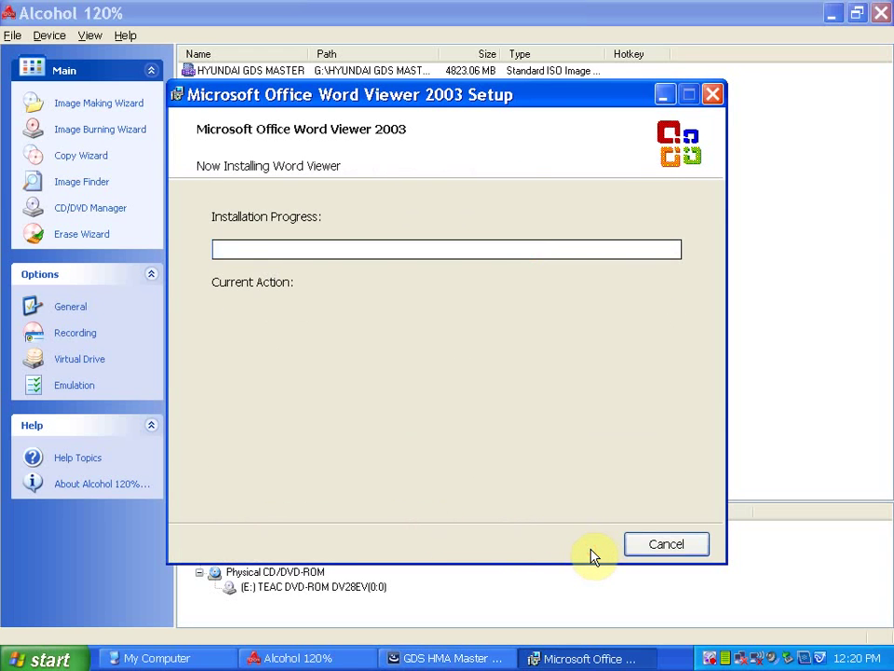
click(451, 411)
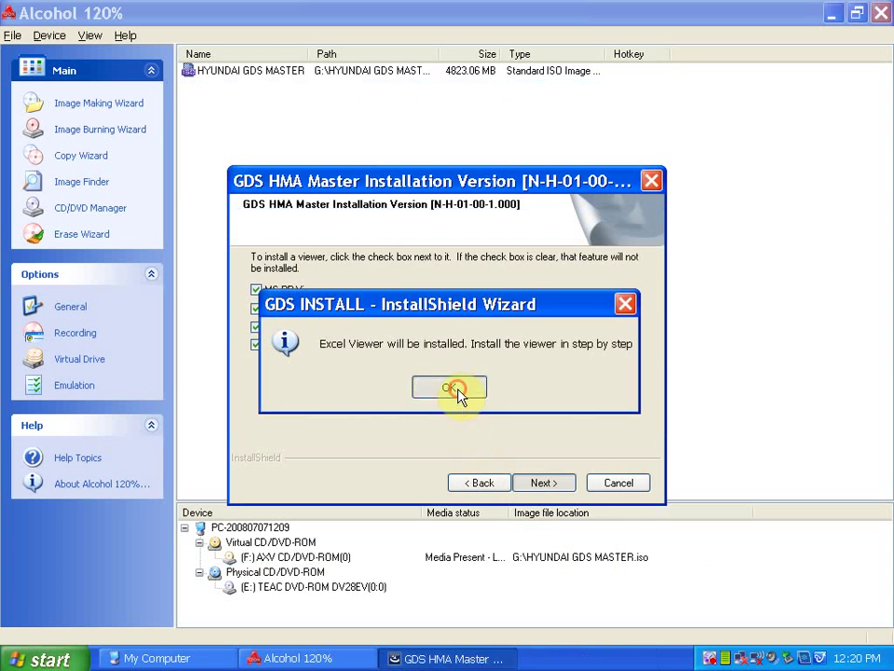
Install Excel Viewer and acknowledge the Acrobat Reader notice.
click(457, 389)
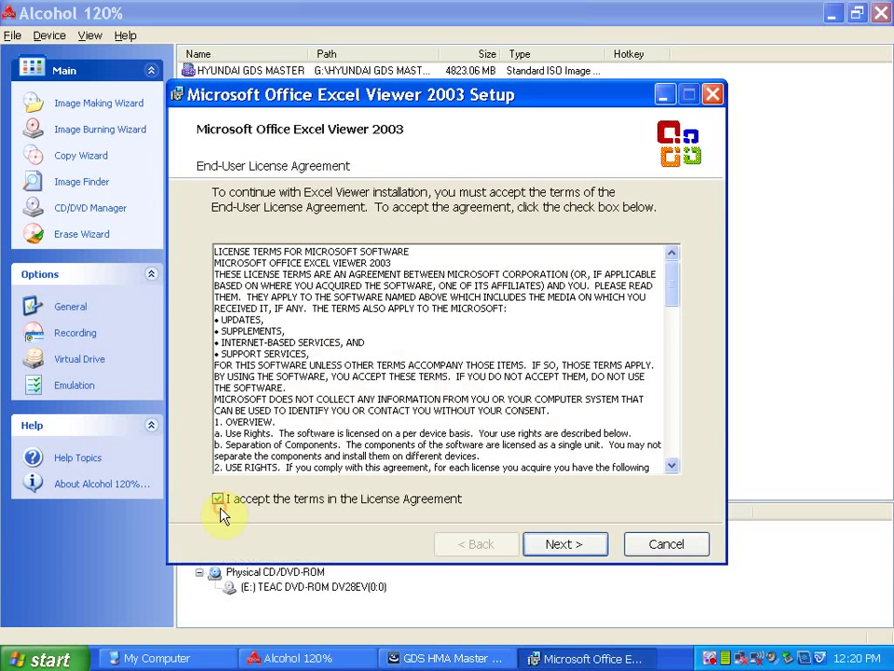
click(559, 544)
click(559, 544)
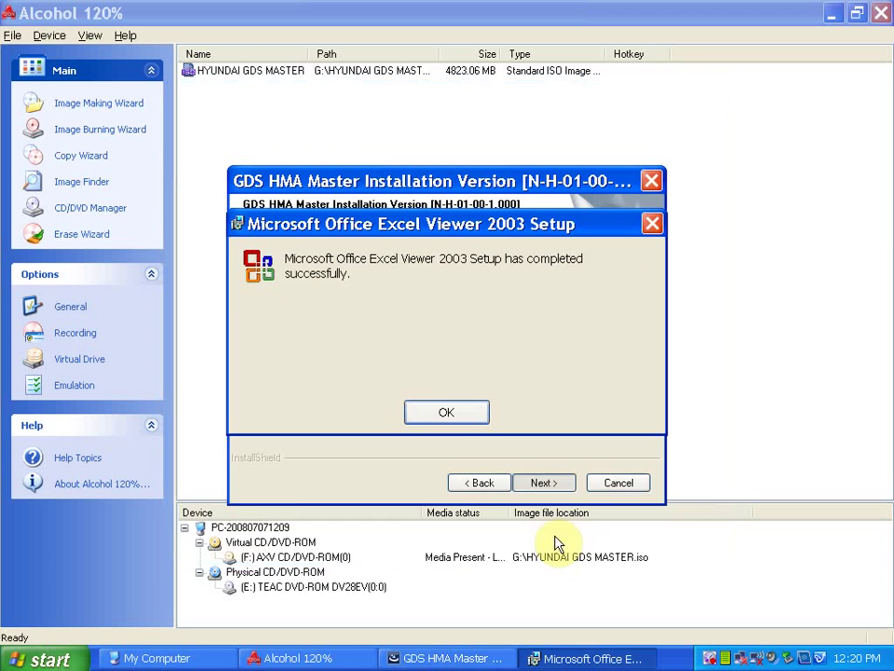
click(447, 414)
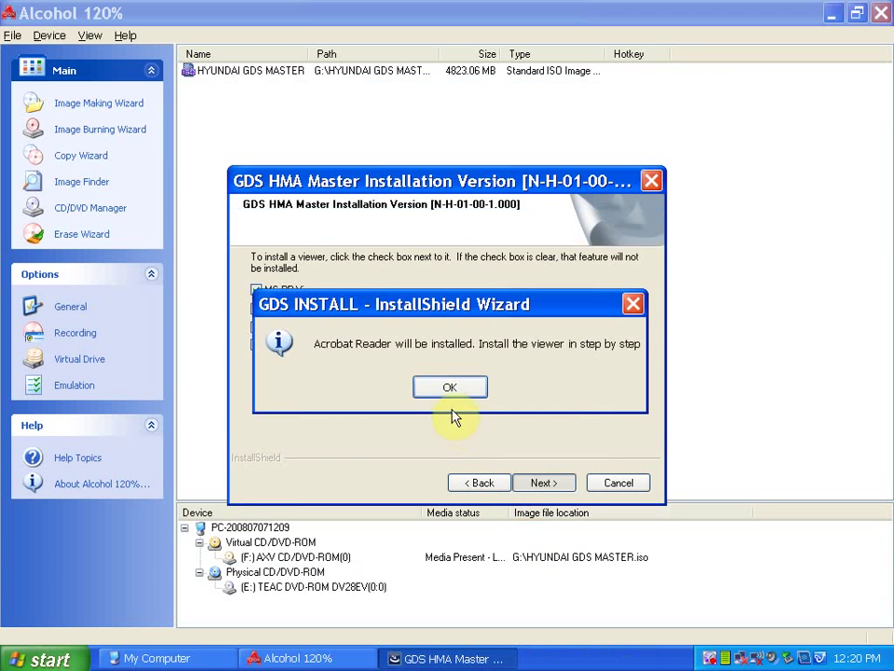
click(449, 389)
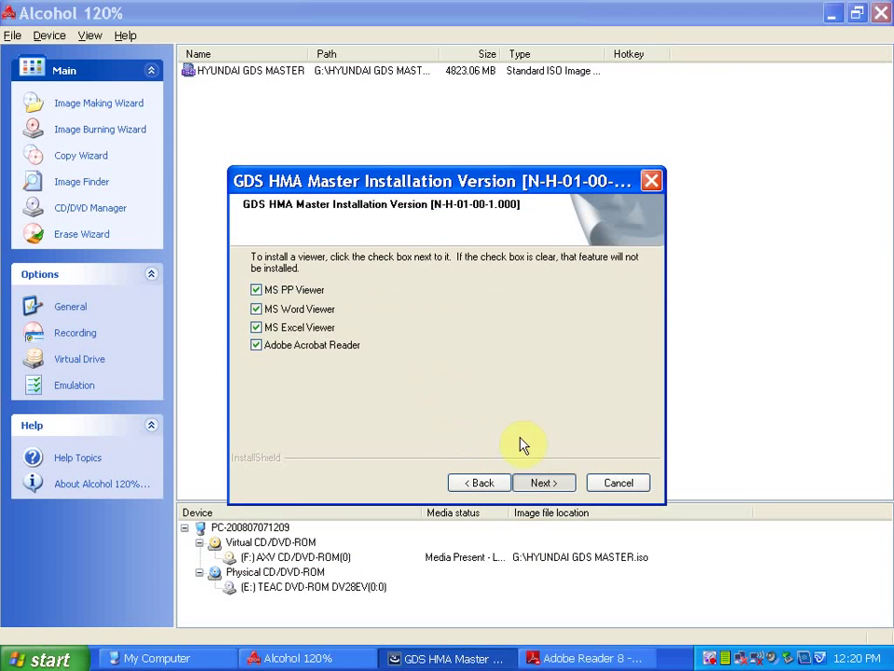
Install Adobe Reader 8 to its default folder, accept its license, and resume the GDS install.
click(553, 507)
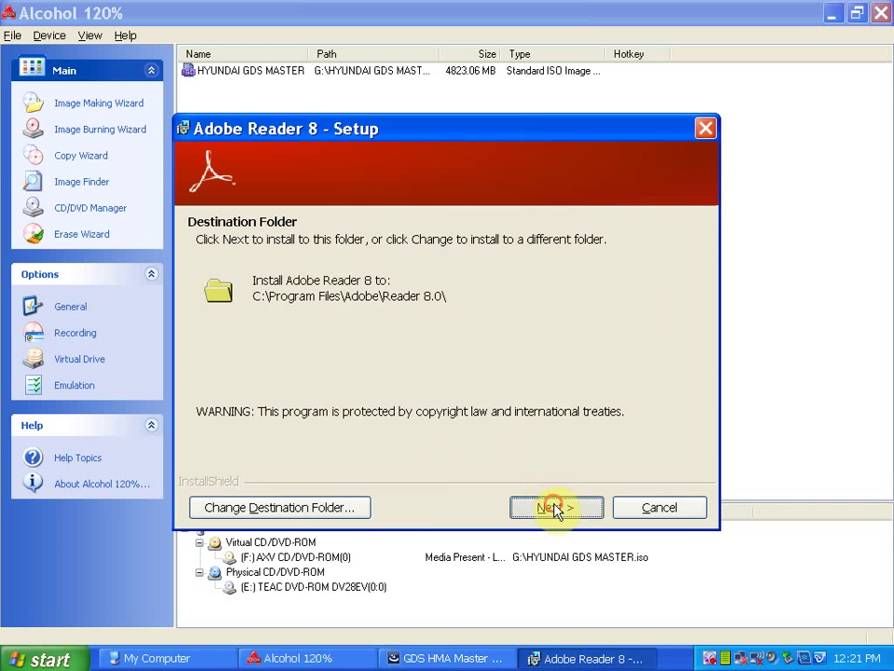
click(555, 507)
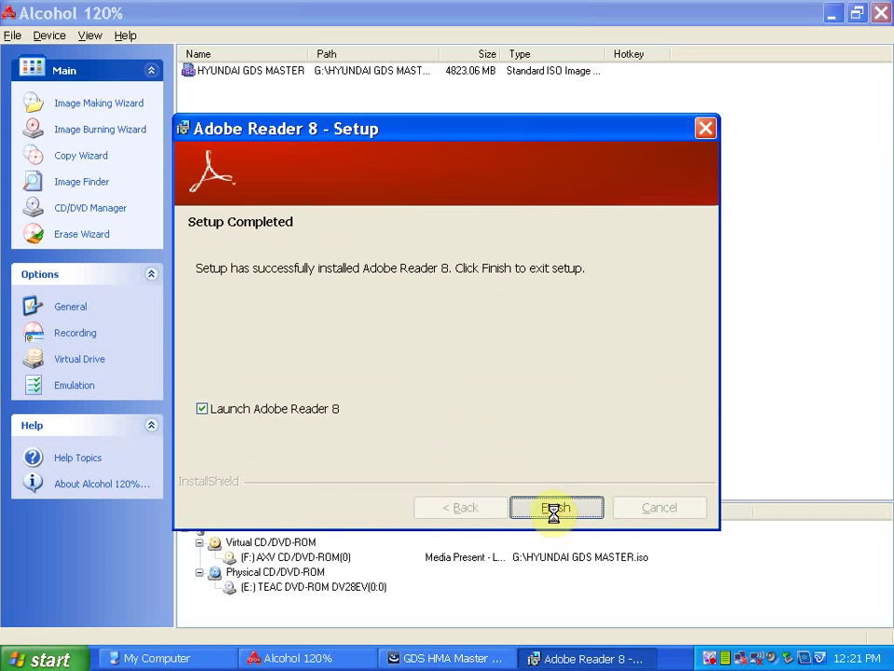
click(553, 507)
click(613, 552)
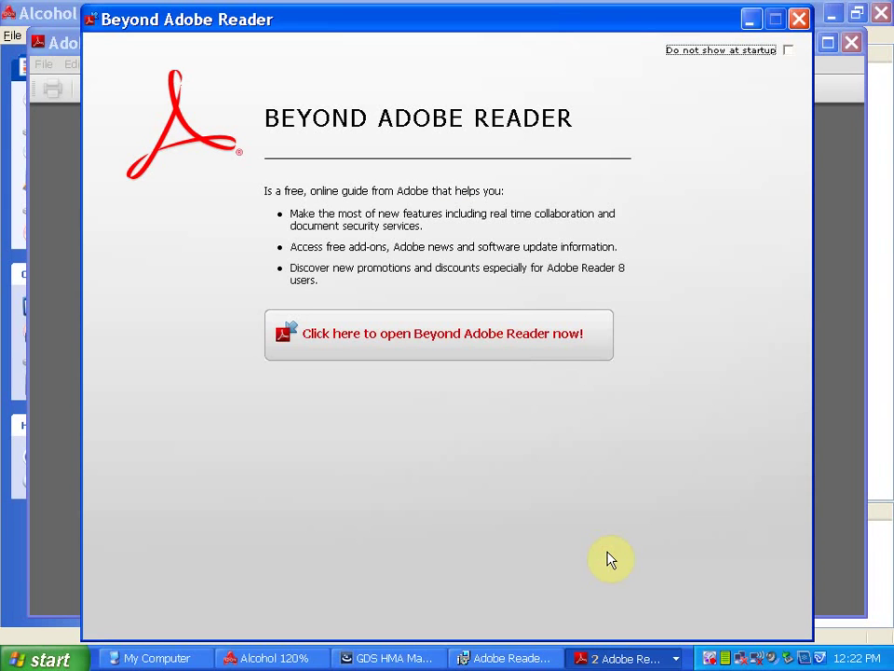
click(554, 343)
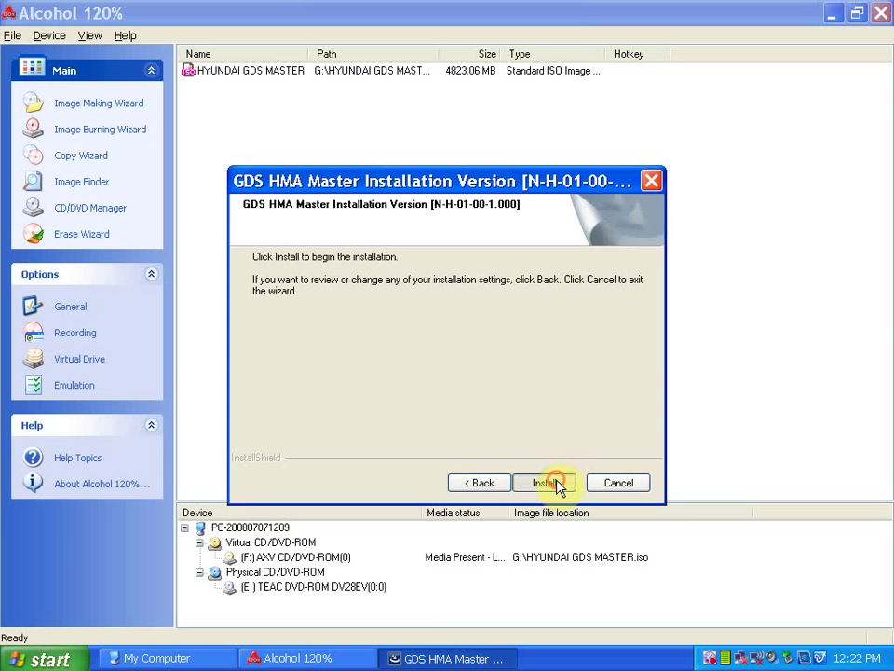
click(553, 483)
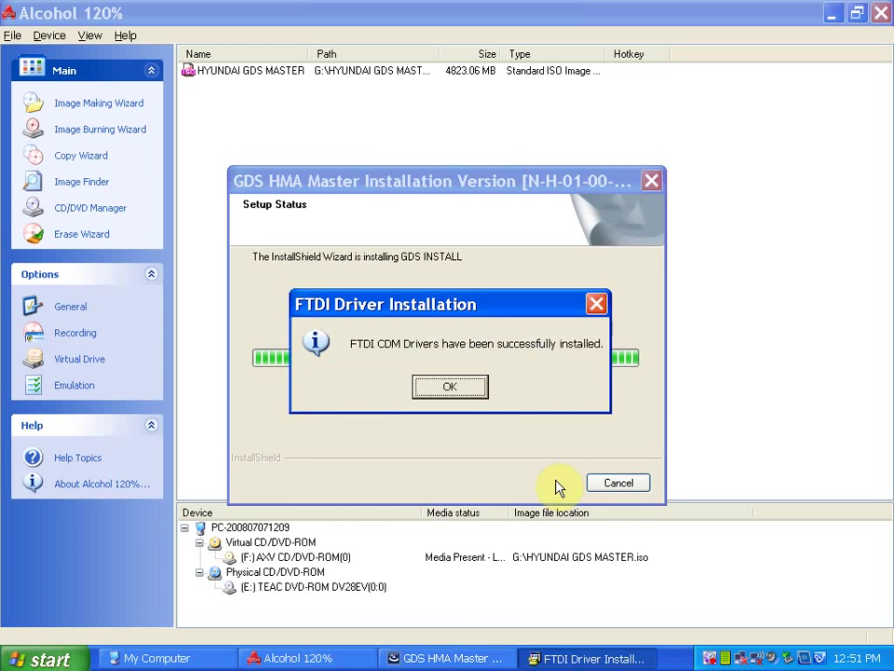
Confirm the FTDI drivers and PC type, install Visual C++ 2008 Redistributable, and finish GDS setup.
click(471, 396)
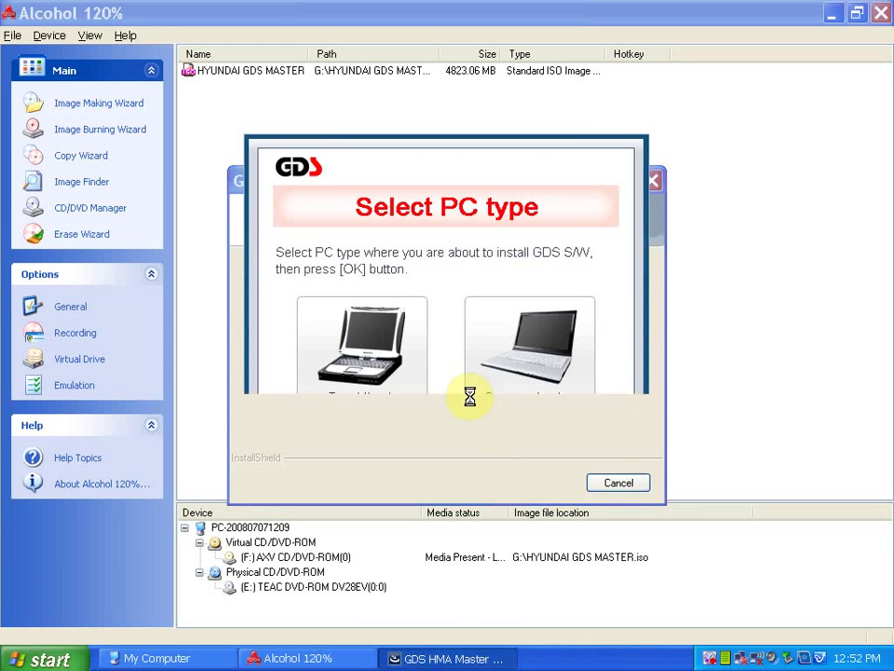
click(454, 480)
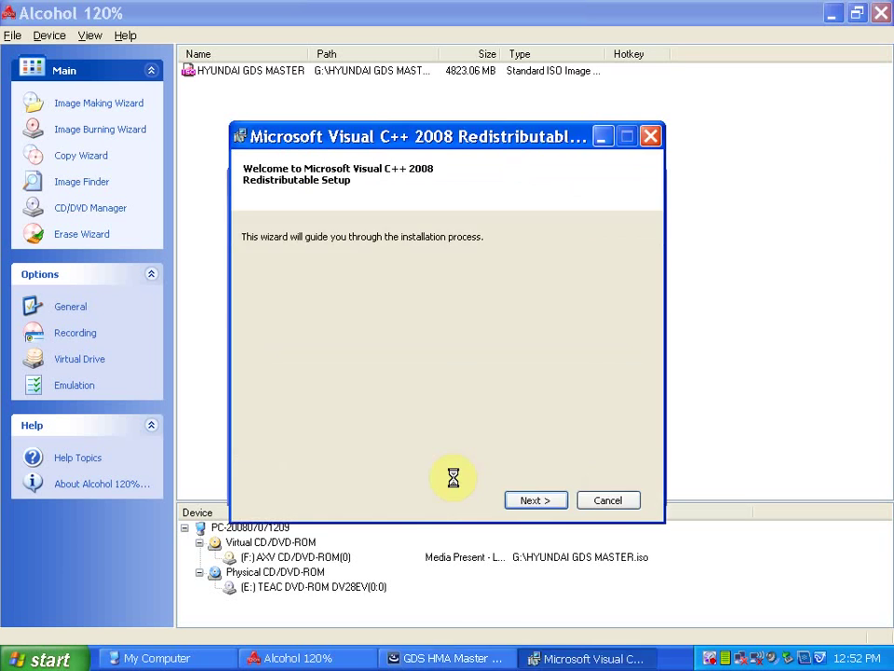
click(540, 501)
click(320, 466)
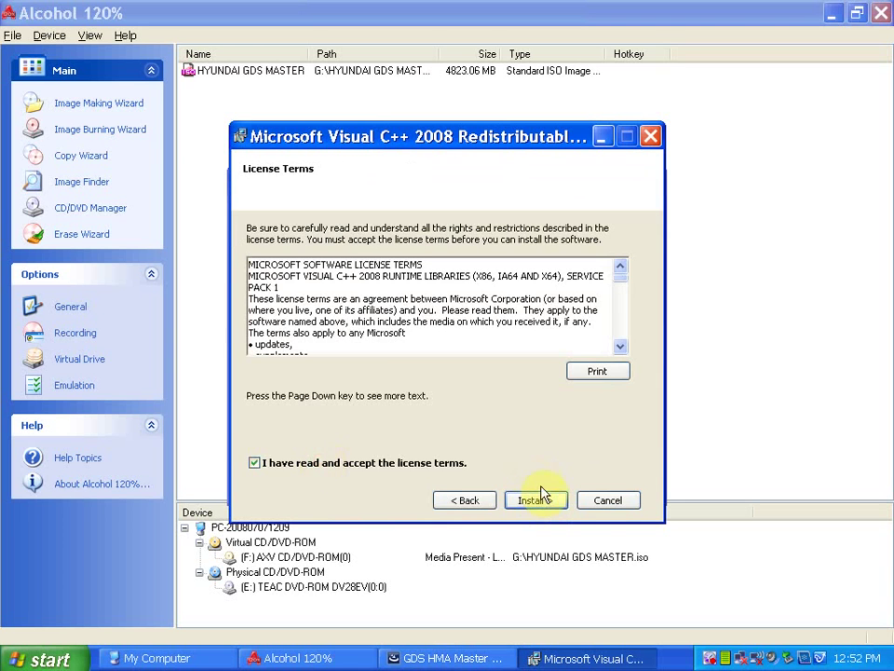
click(538, 501)
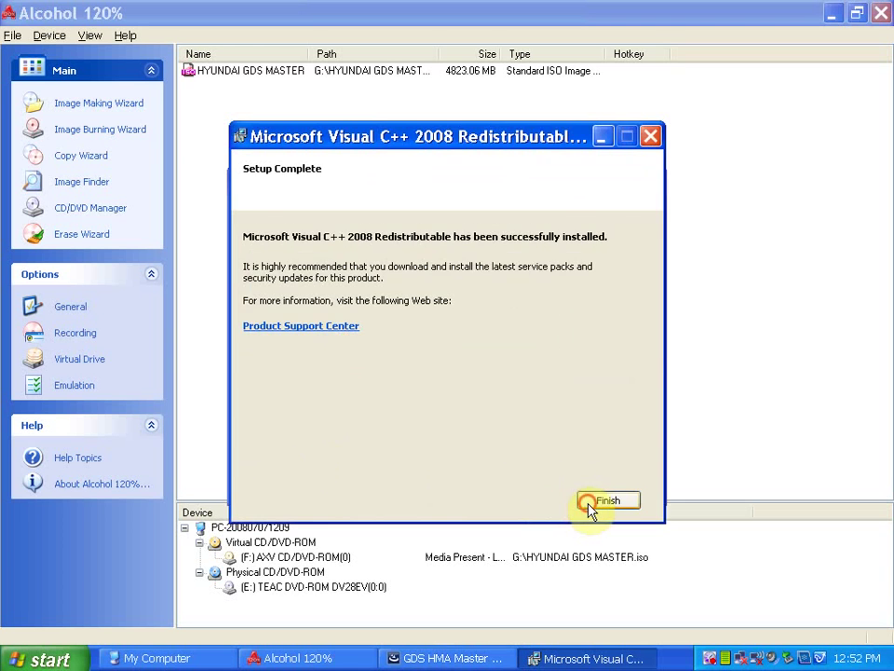
click(589, 504)
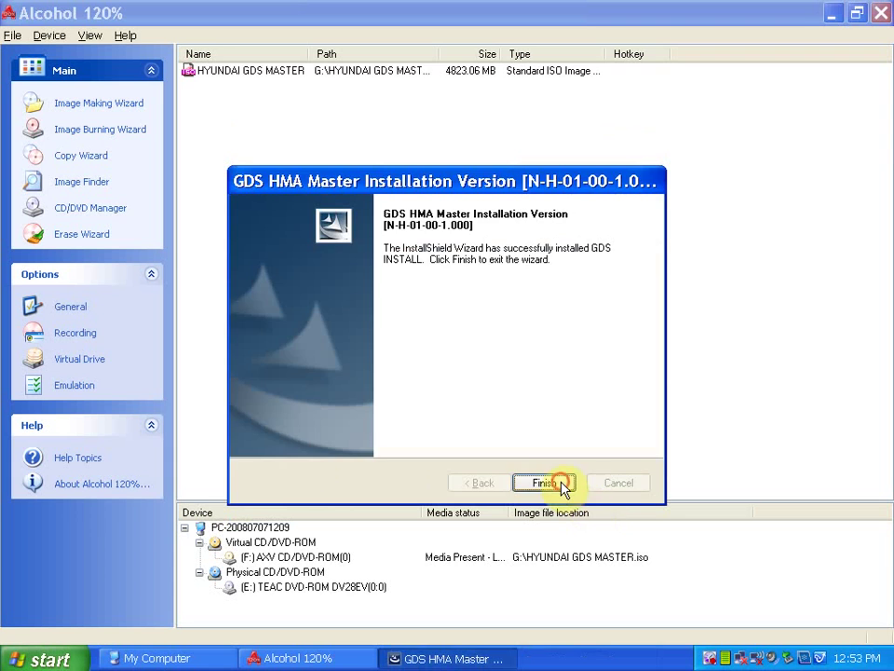
click(565, 483)
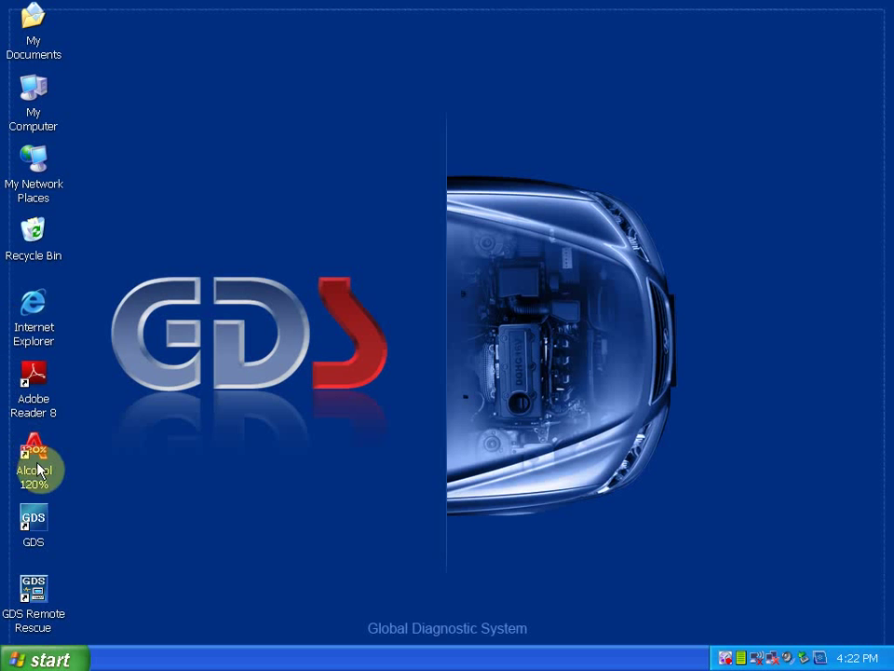
Launch Alcohol 120%, add the KIA GDS MASTER image, and mount it.
right_click(41, 462)
click(128, 199)
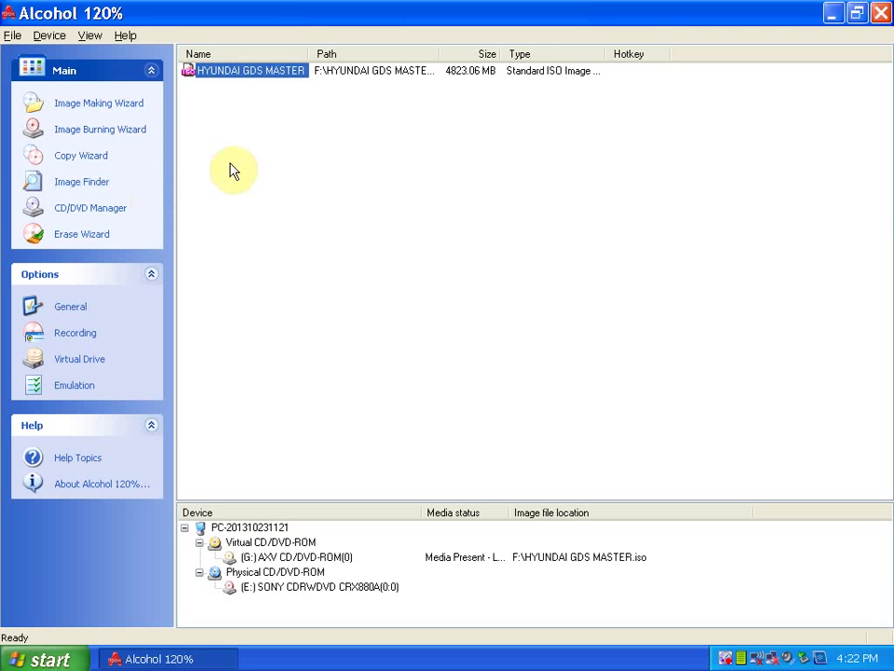
right_click(248, 160)
click(272, 169)
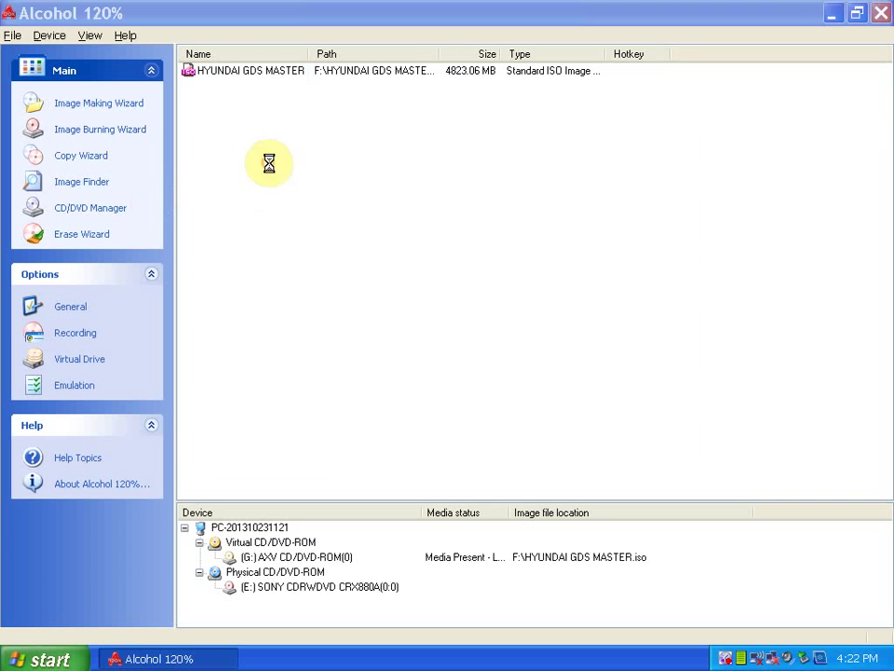
click(346, 230)
click(634, 429)
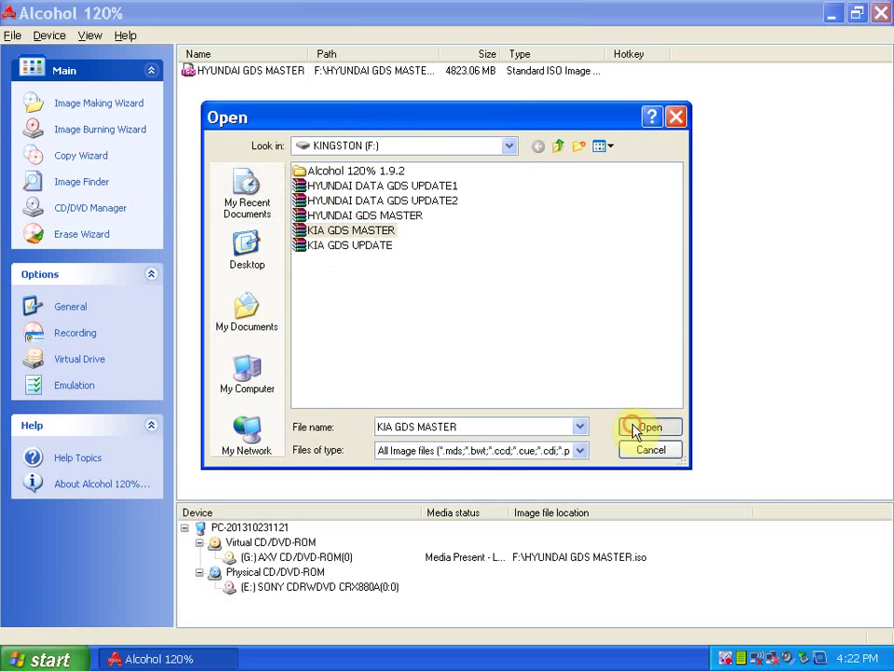
click(220, 88)
double_click(220, 88)
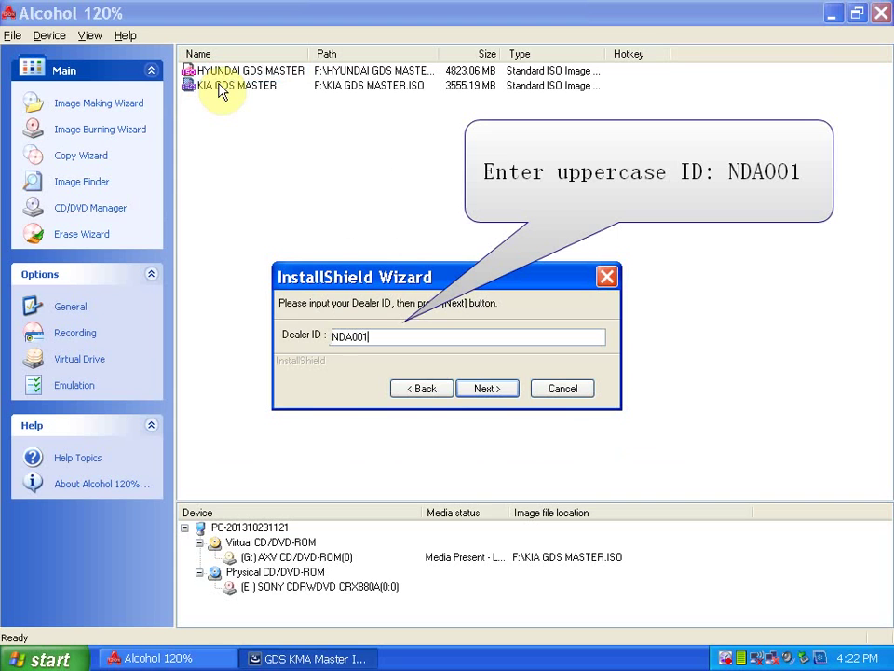
Install the KIA master software with all four viewers and Toughbook as PC type.
click(489, 390)
click(556, 483)
click(450, 389)
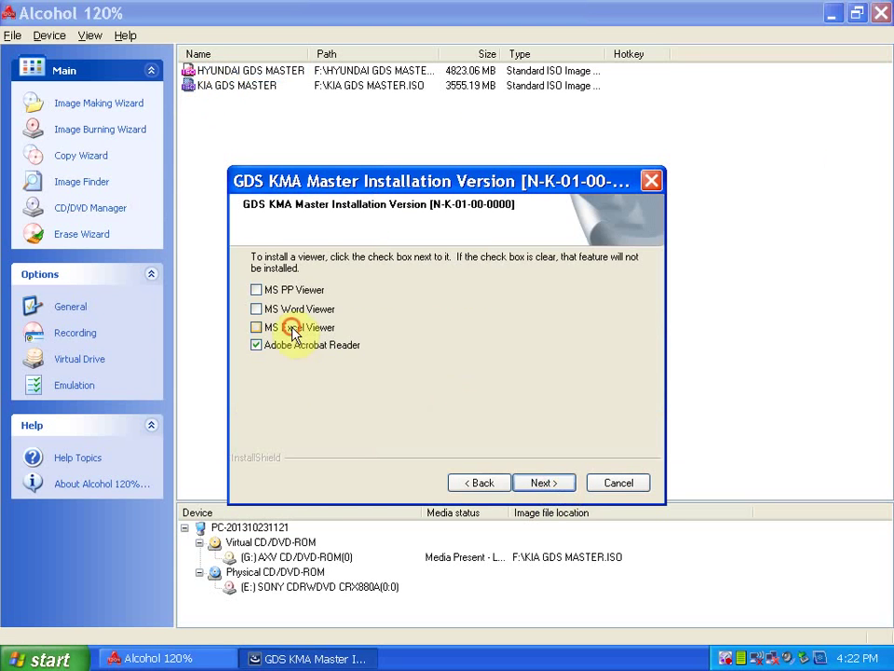
click(262, 288)
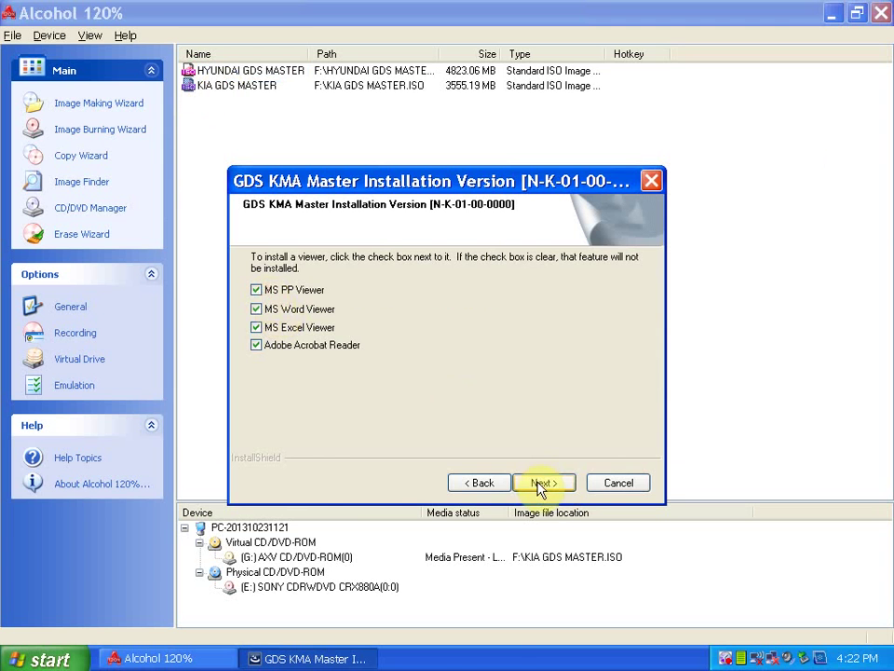
click(539, 483)
click(539, 484)
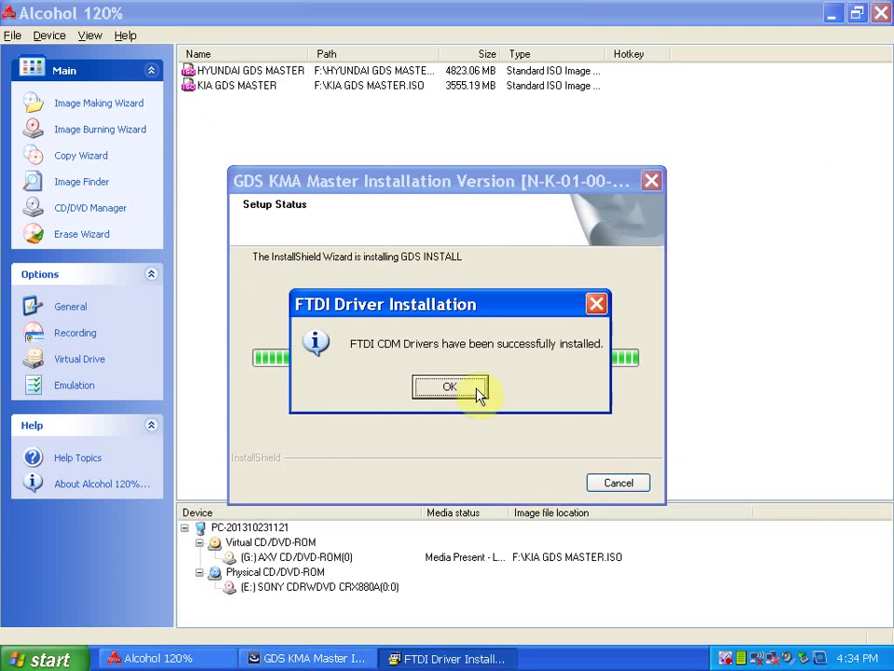
click(480, 394)
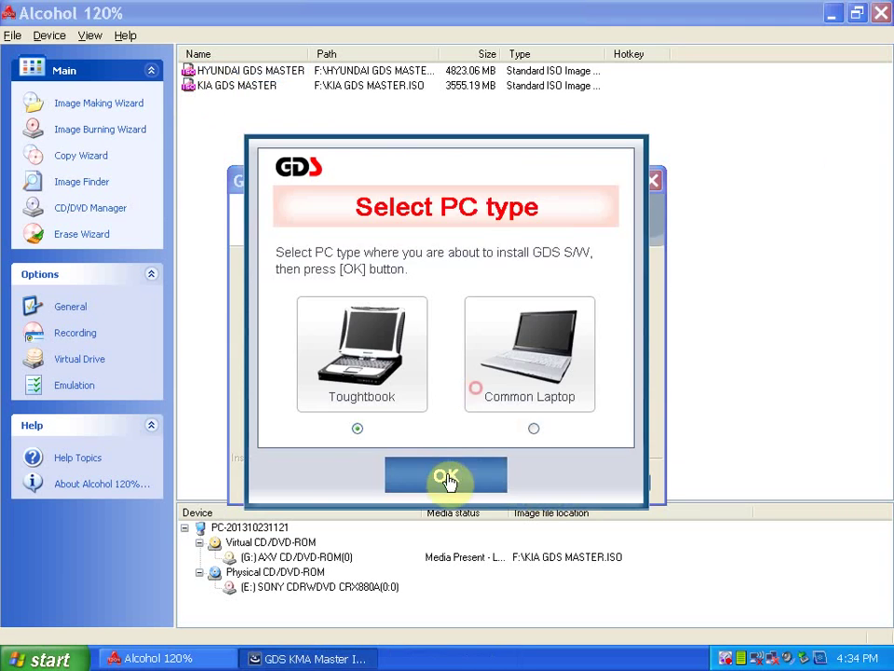
click(449, 482)
click(536, 486)
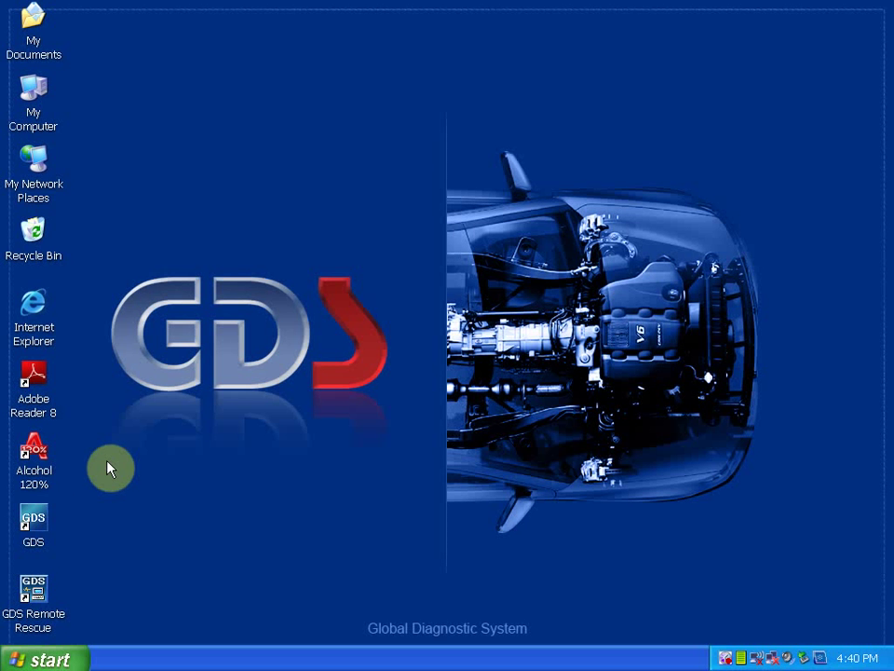
Launch Alcohol 120%, add the KIA GDS UPDATE image to the list, and mount it.
right_click(44, 458)
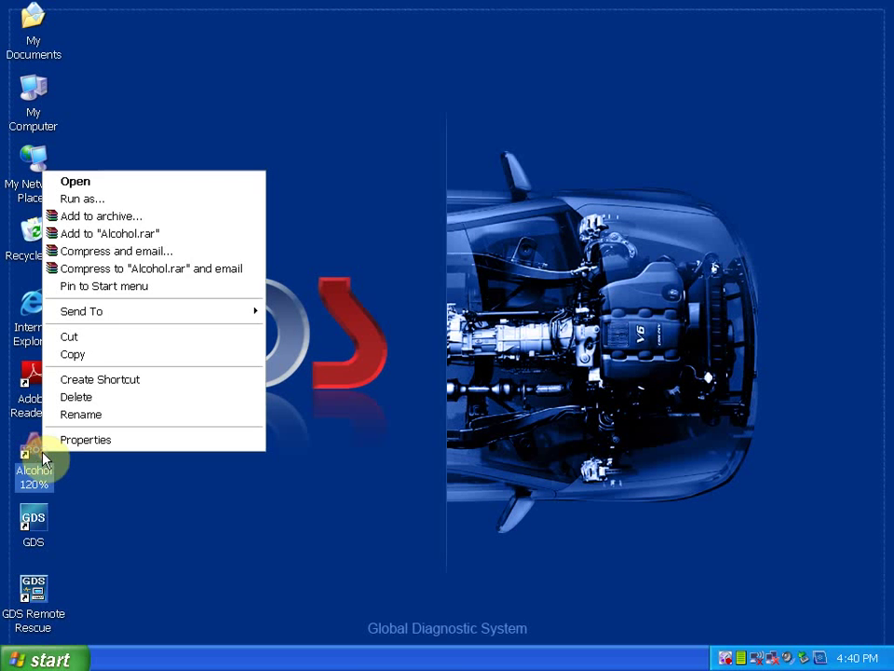
click(100, 184)
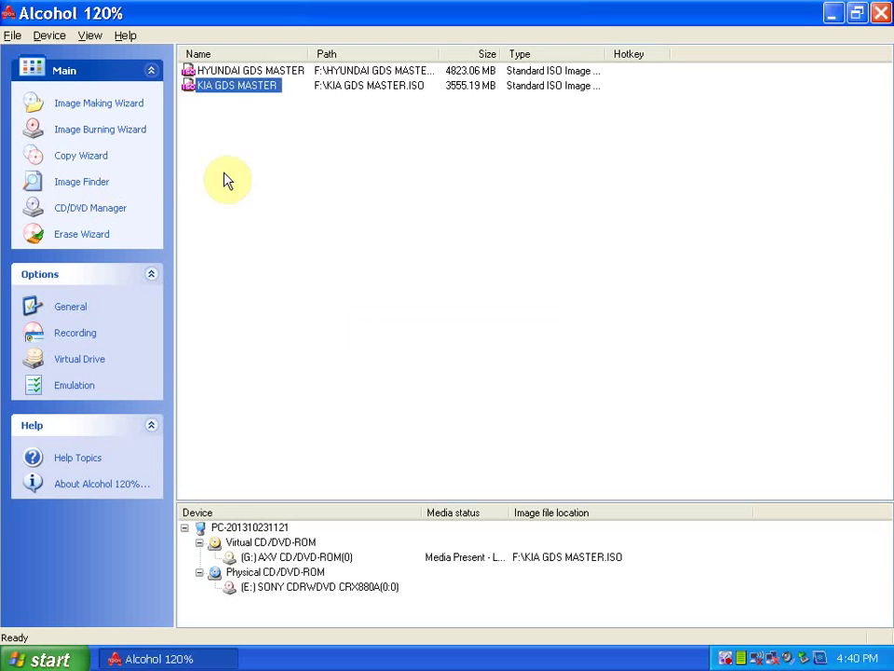
right_click(224, 175)
click(240, 183)
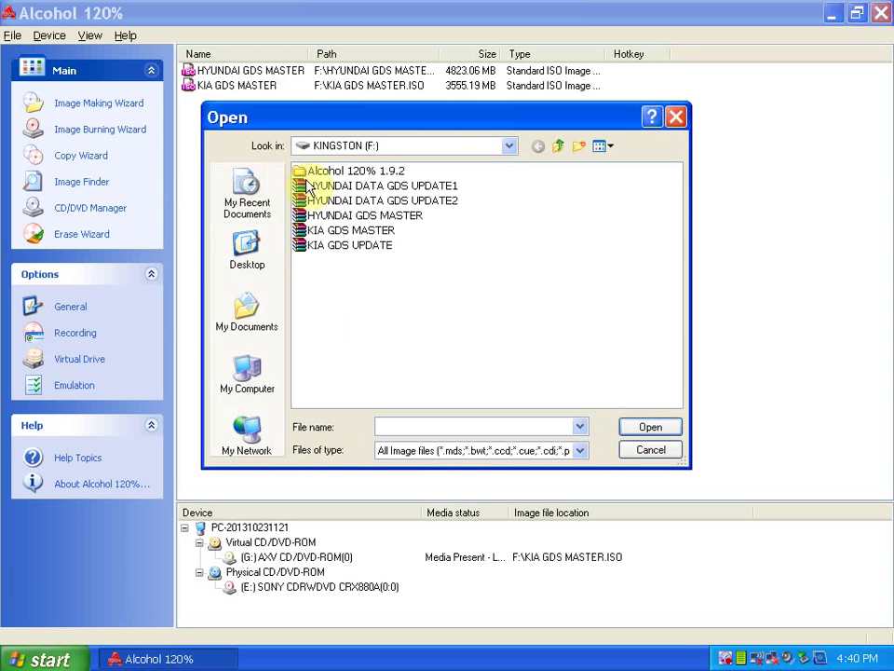
click(312, 245)
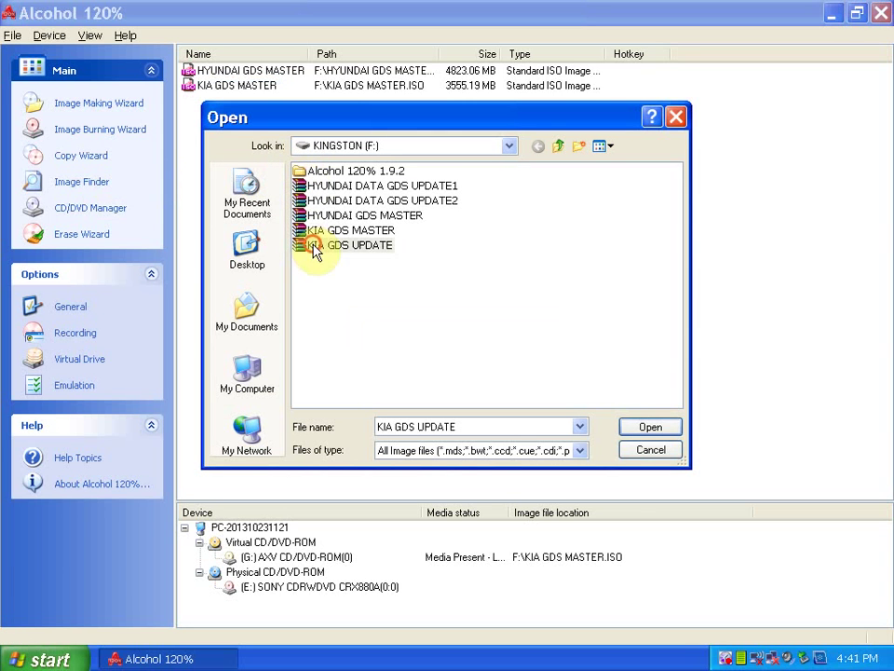
click(649, 427)
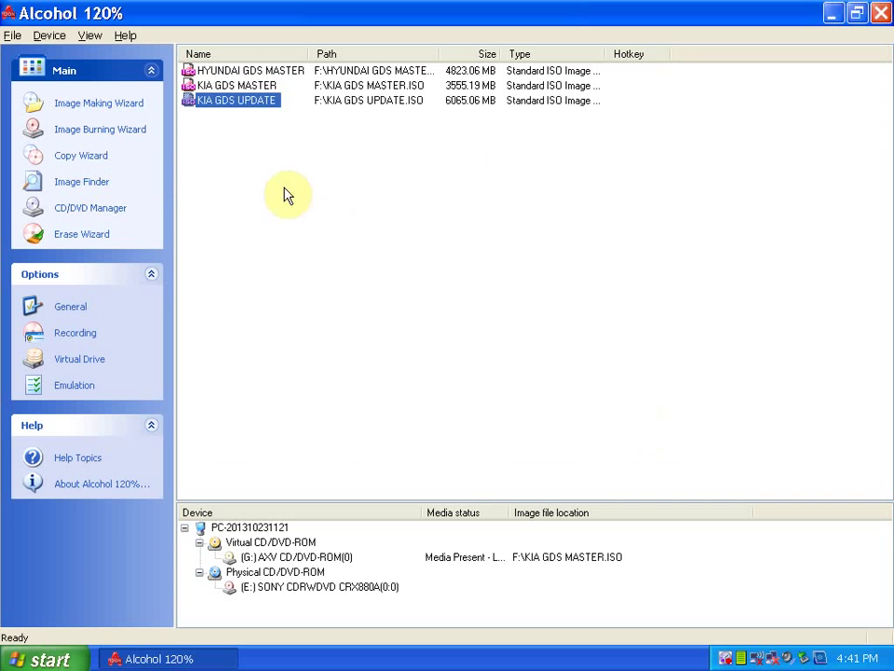
click(224, 103)
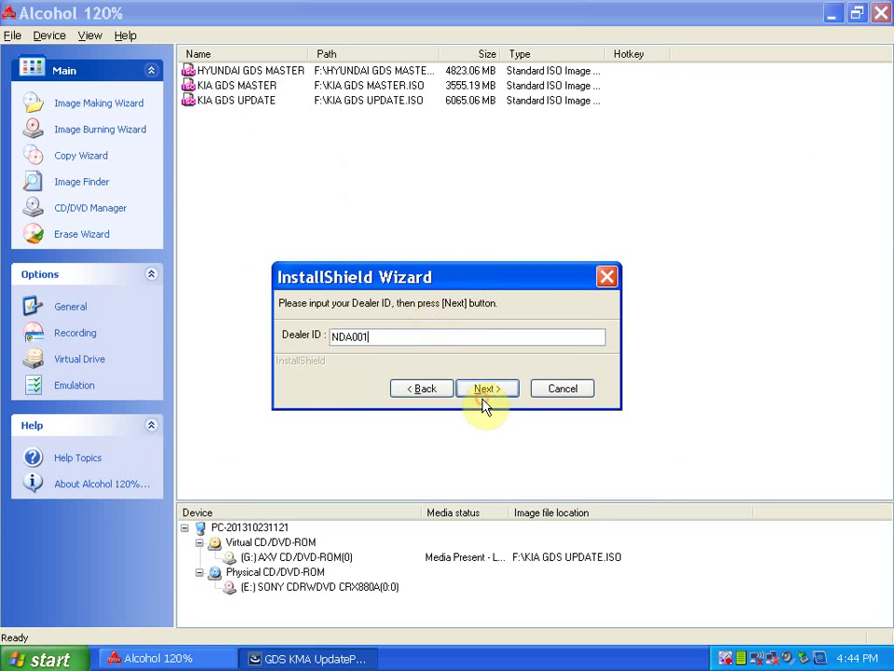
Submit the dealer ID, install UpdatePack N-K-01-11-0000, confirm the FTDI drivers, and finish.
click(485, 389)
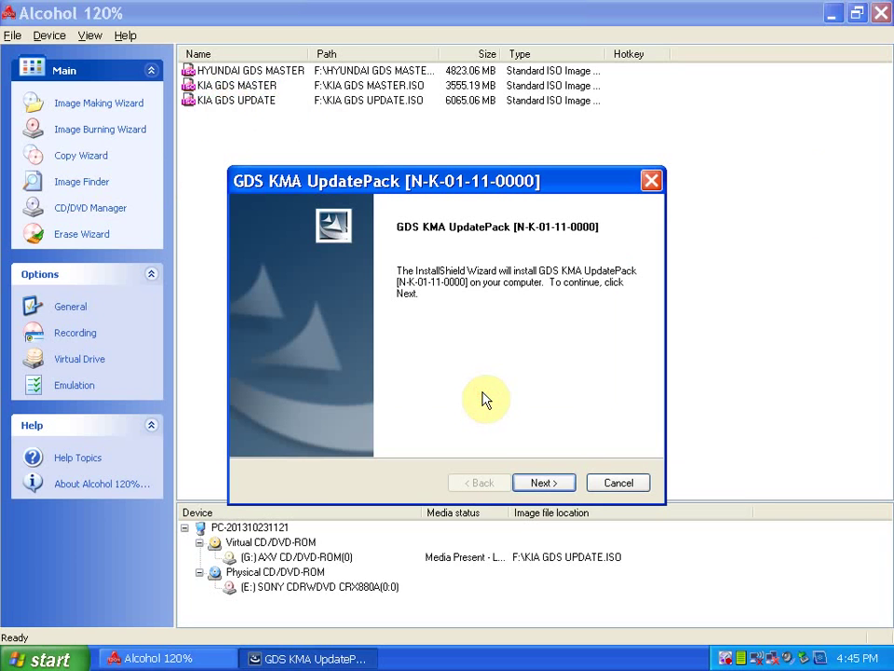
click(543, 483)
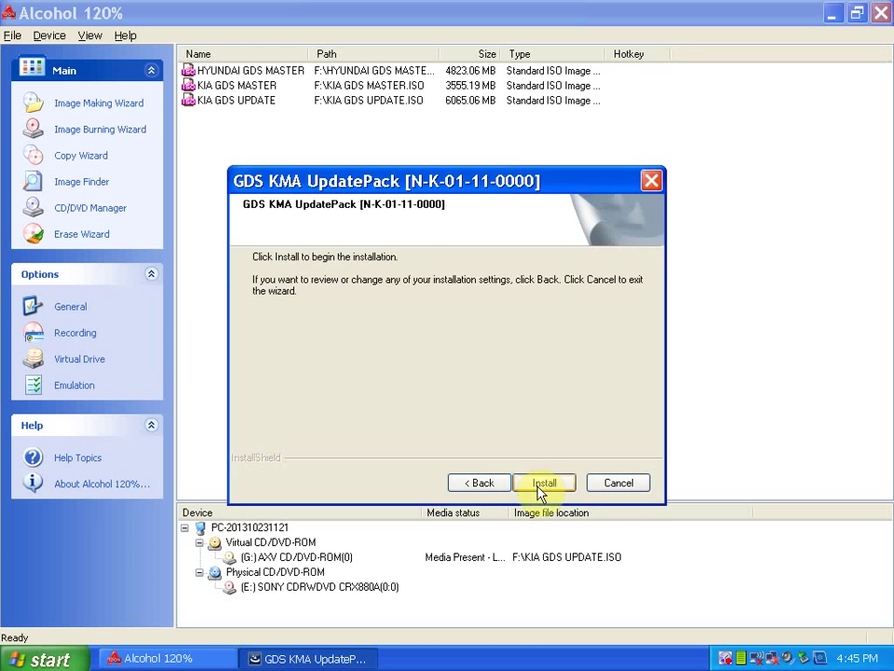
click(542, 483)
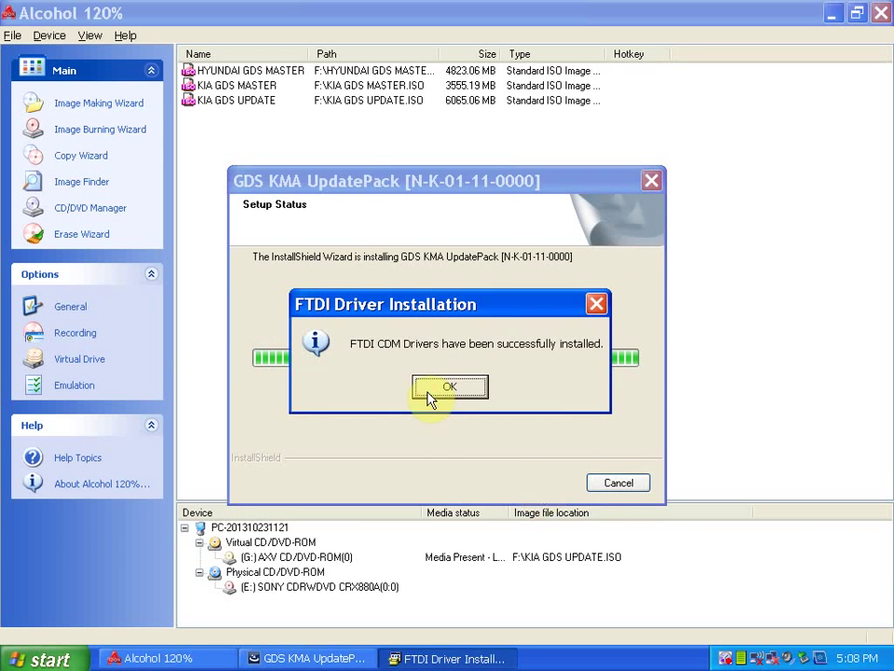
click(429, 397)
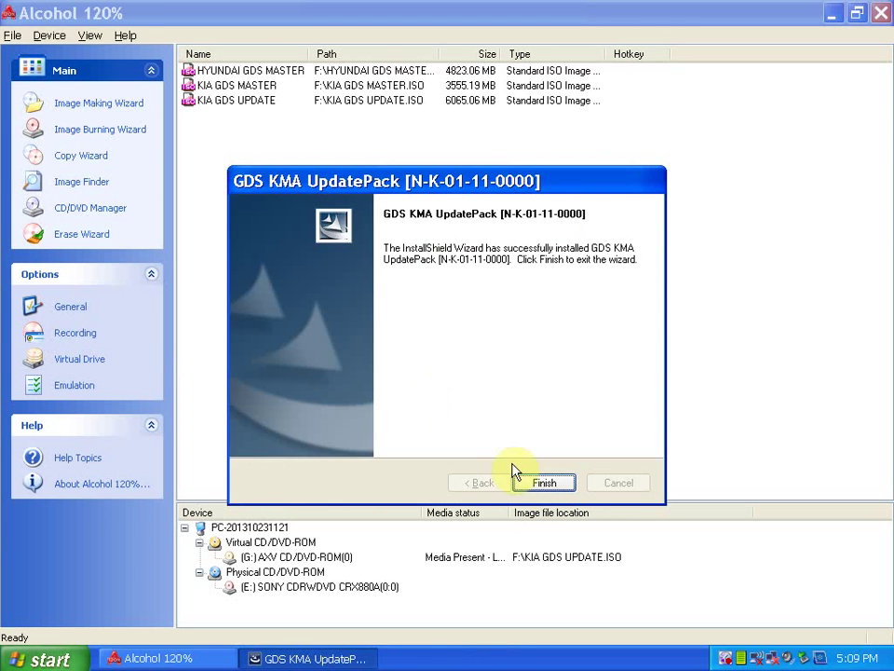
click(543, 482)
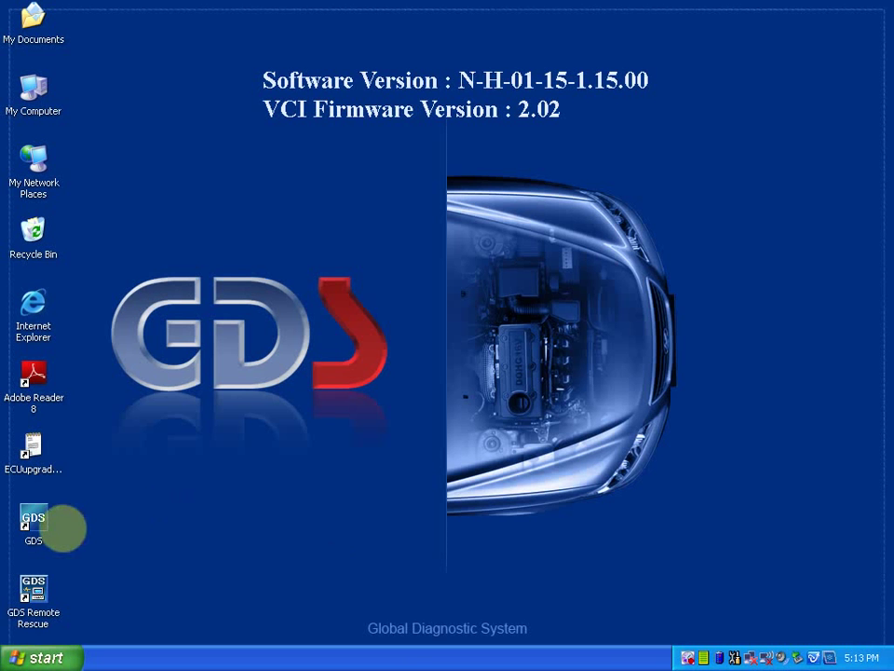
Launch GDS, try CARB OBD-II, dismiss the vehicle selection error, and return to the initial screen.
right_click(40, 524)
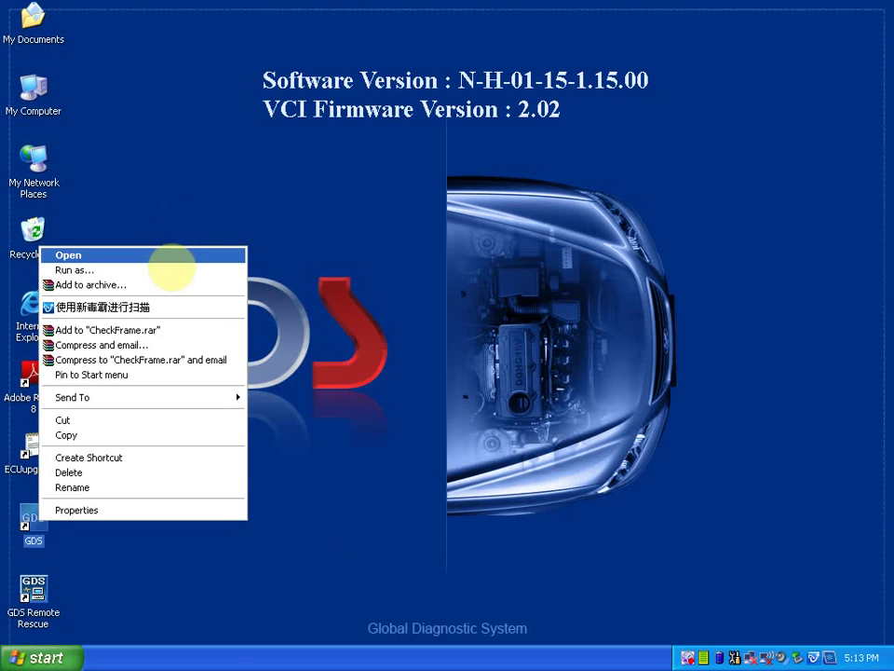
click(169, 256)
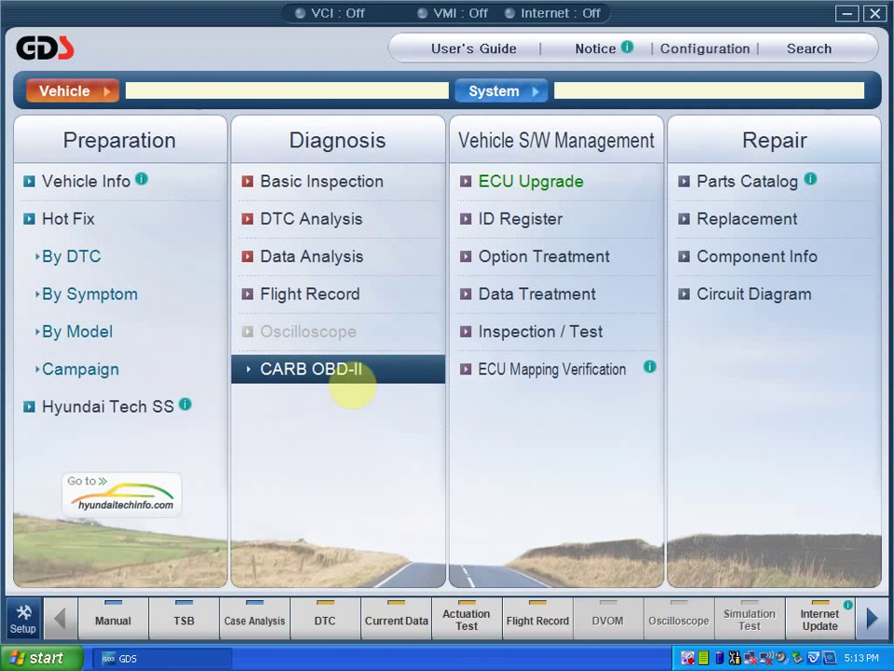
click(352, 372)
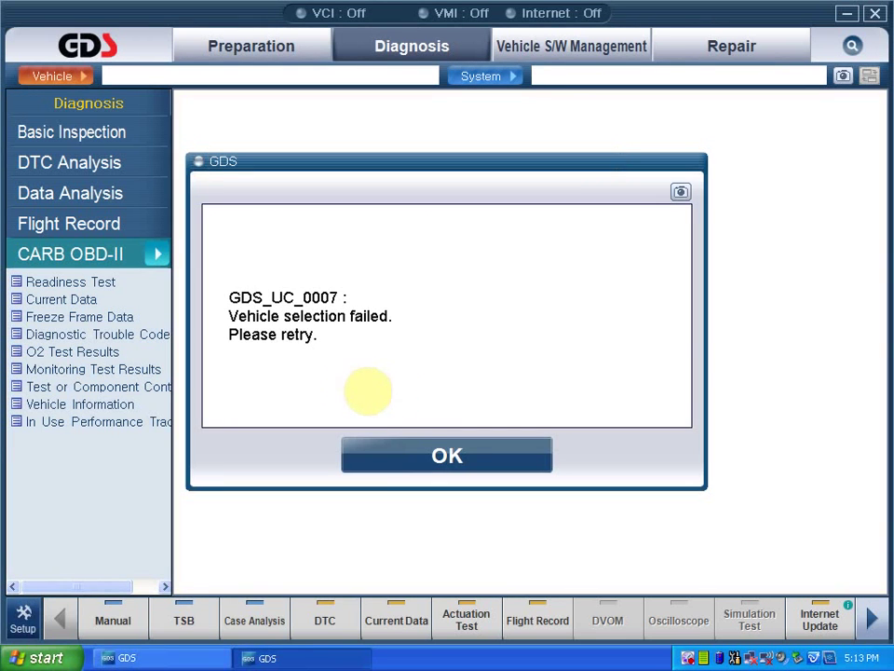
click(411, 451)
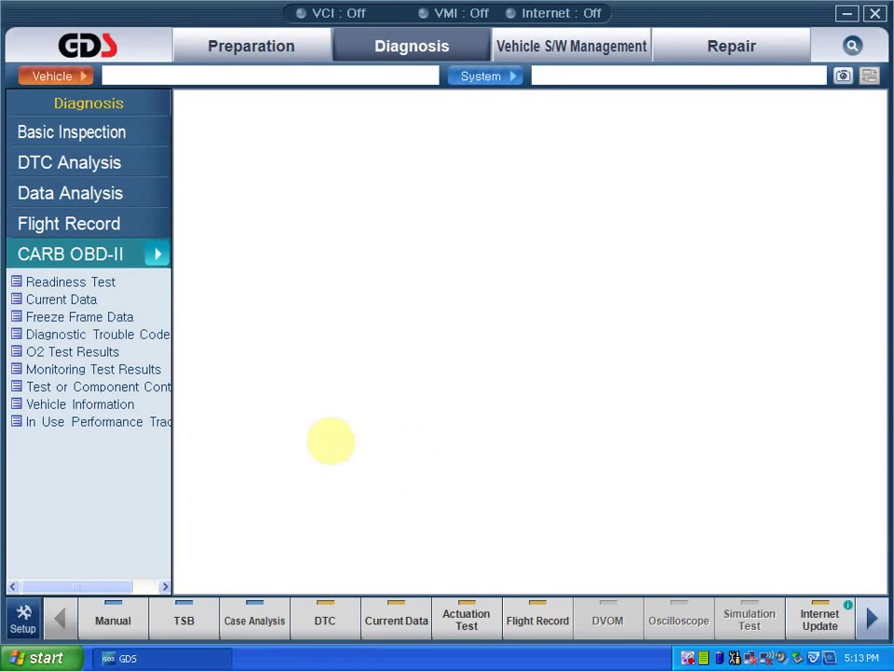
click(267, 50)
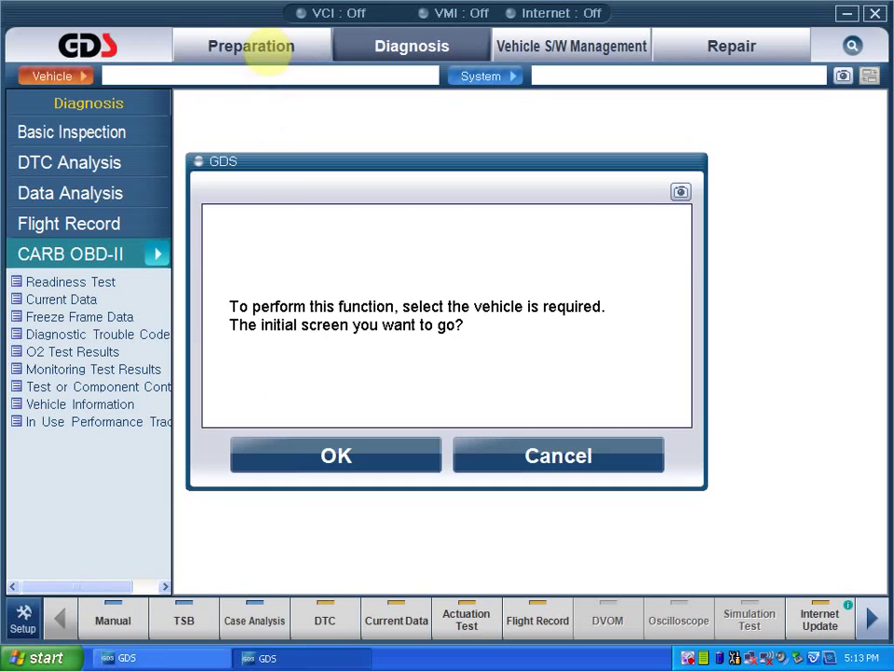
click(312, 453)
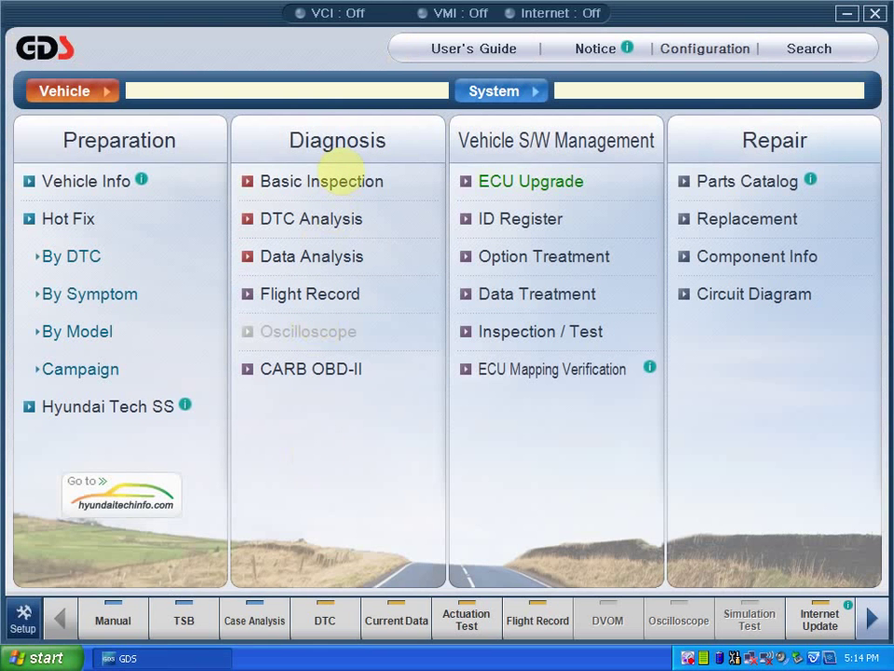
Through Basic Inspection, choose a 2013 ELANTRA COUPE(JK) with G 1.8 MPI engine and the ENGINE system.
click(322, 181)
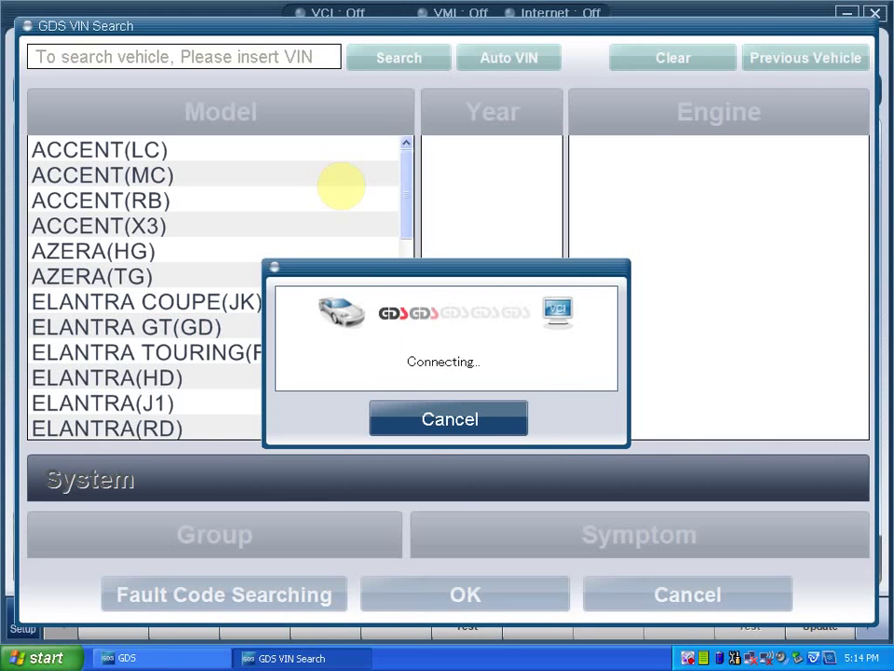
click(409, 456)
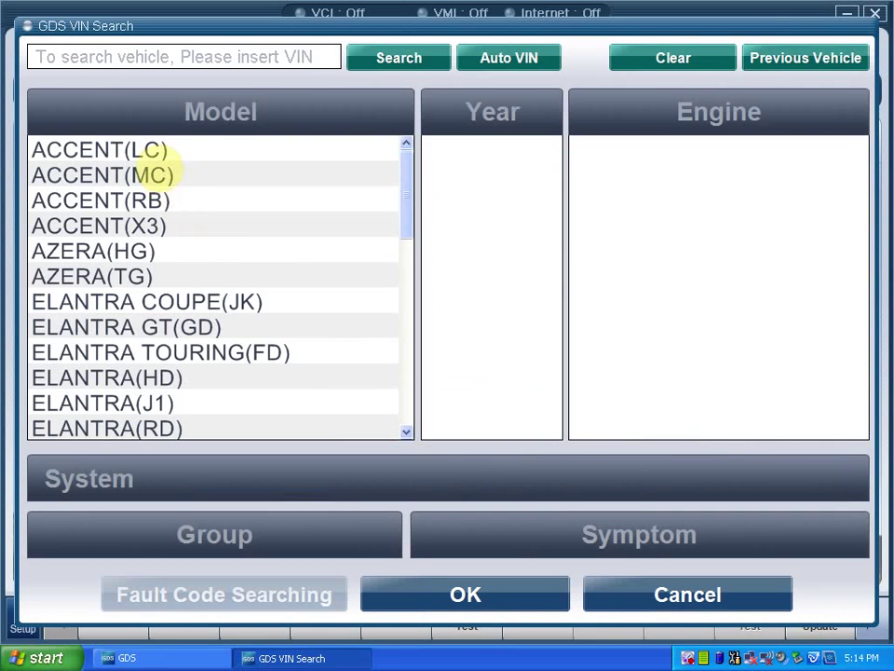
click(371, 275)
click(299, 301)
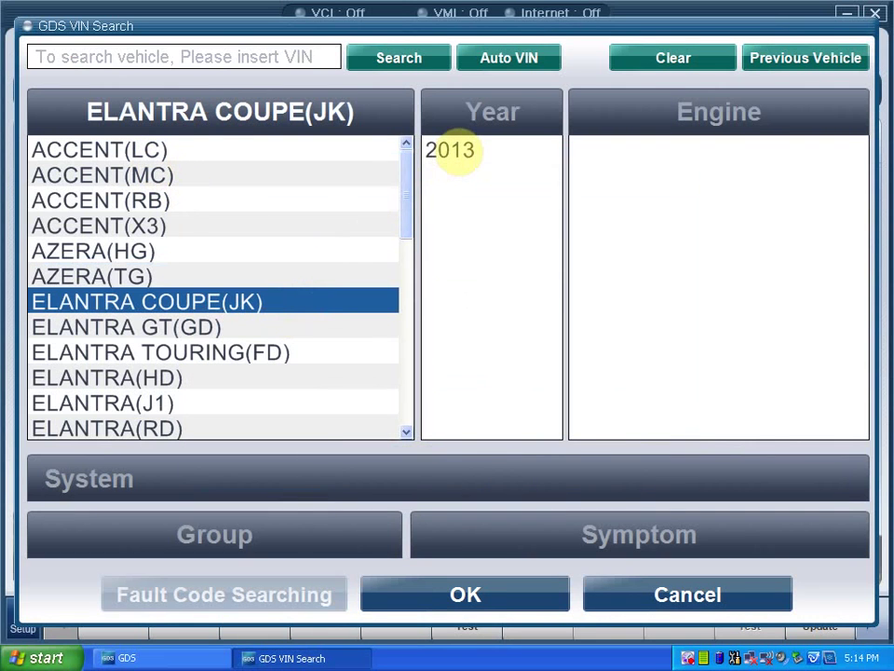
click(453, 152)
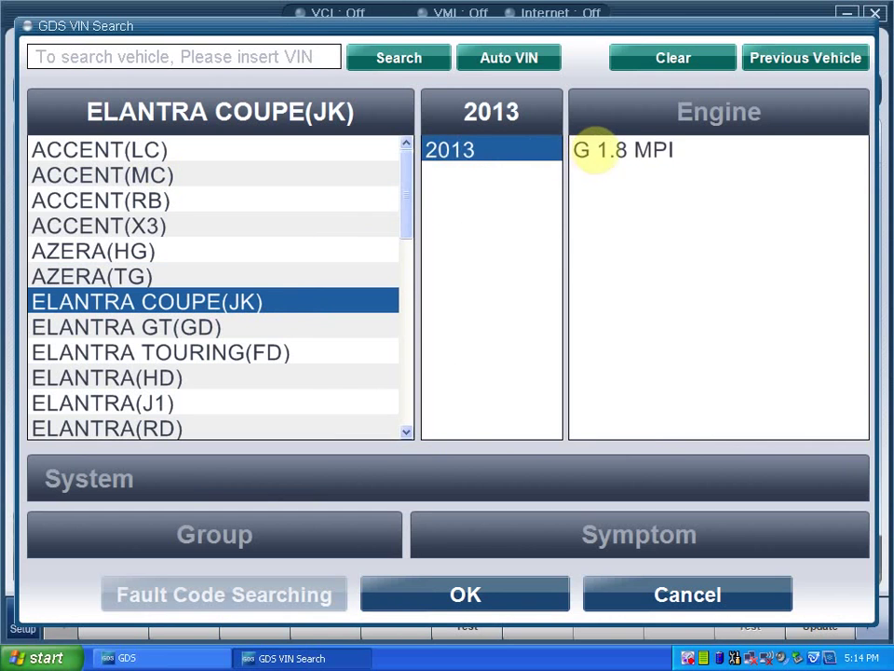
click(596, 152)
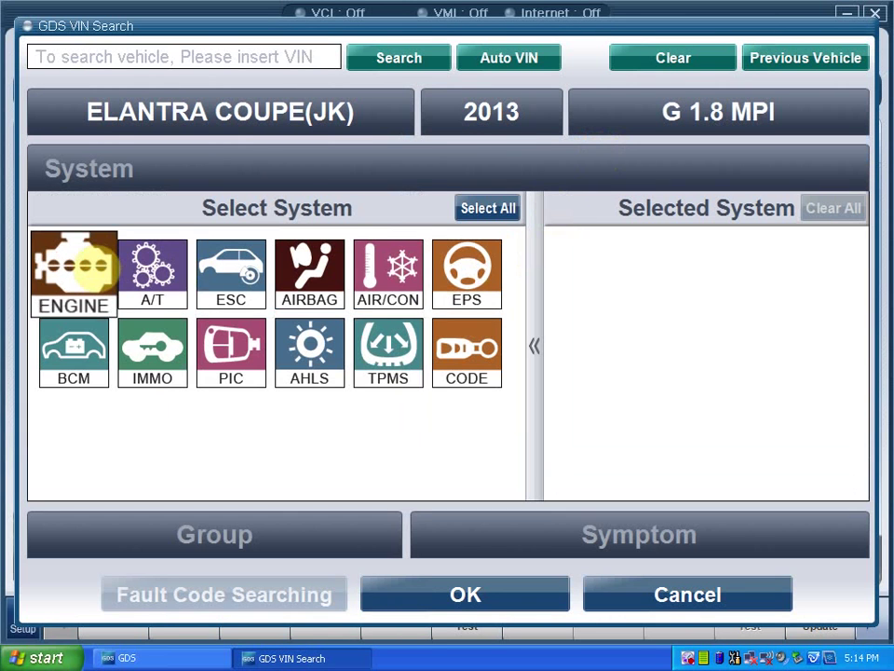
click(89, 268)
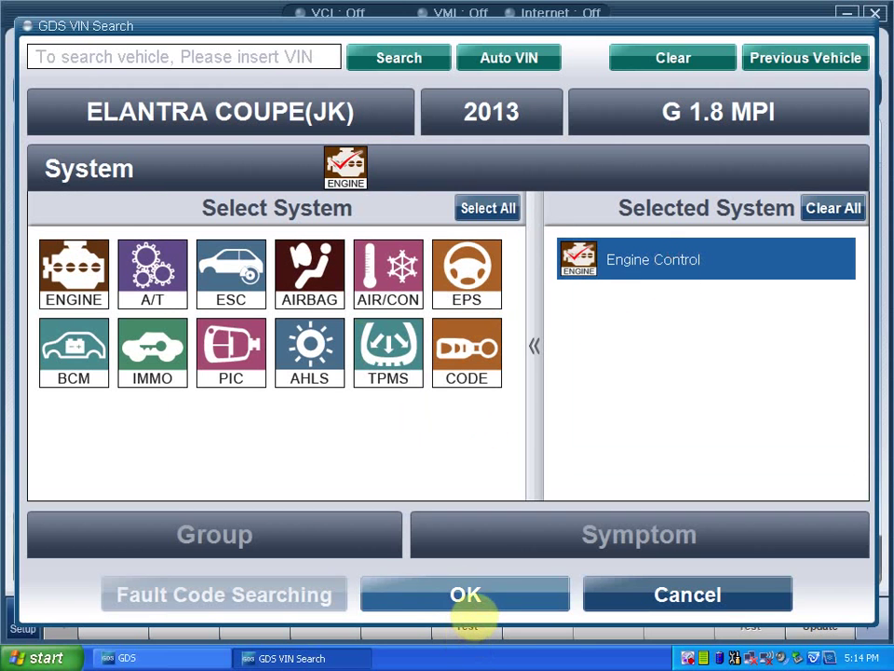
click(466, 596)
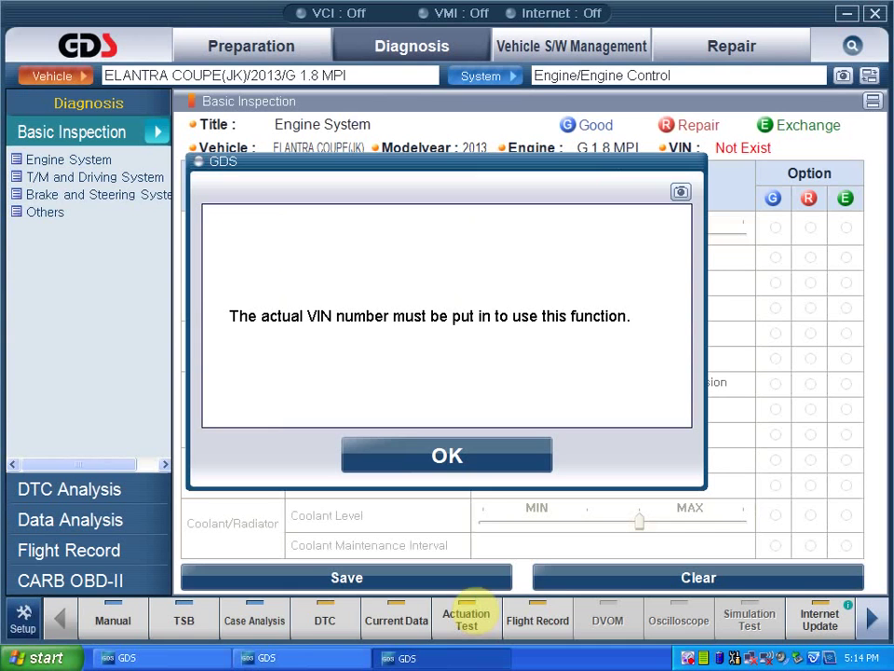
Dismiss the VIN warning, view the 17 Hot Fix TSBs under Preparation, then exit GDS.
click(466, 475)
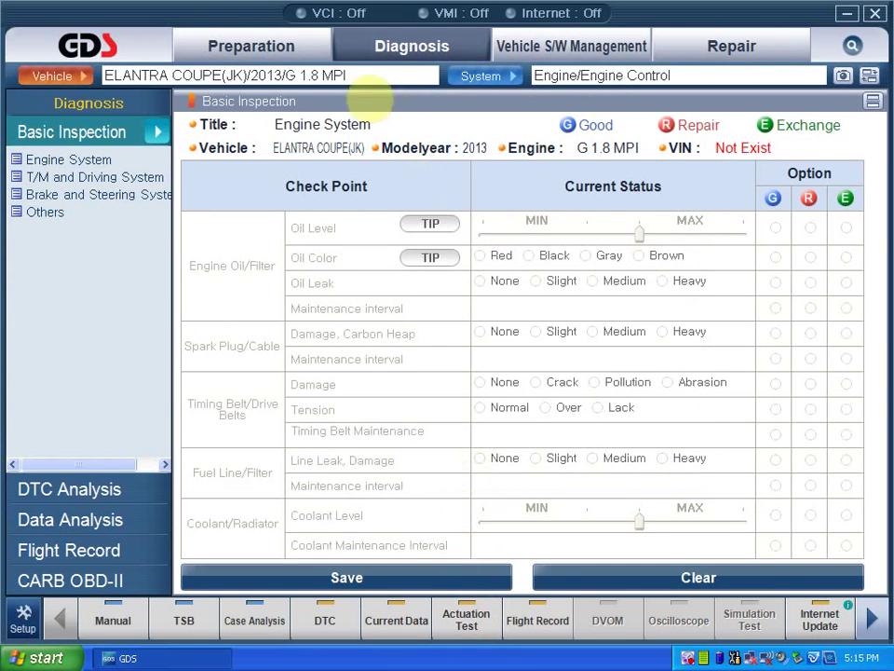
click(296, 44)
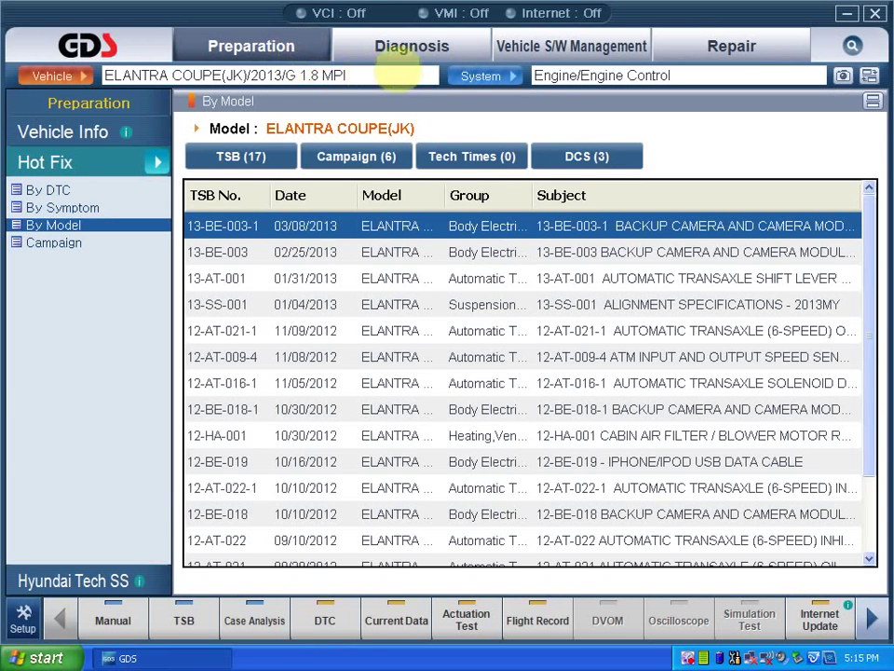
click(875, 13)
click(336, 456)
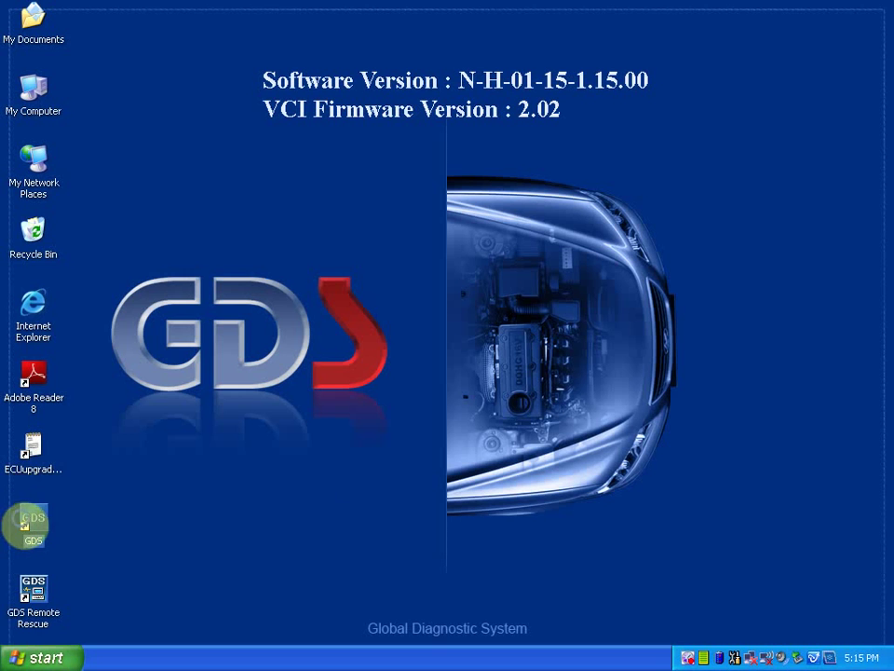
Relaunch GDS from its desktop shortcut and dismiss the CARB OBD-II communication error.
right_click(25, 526)
click(161, 253)
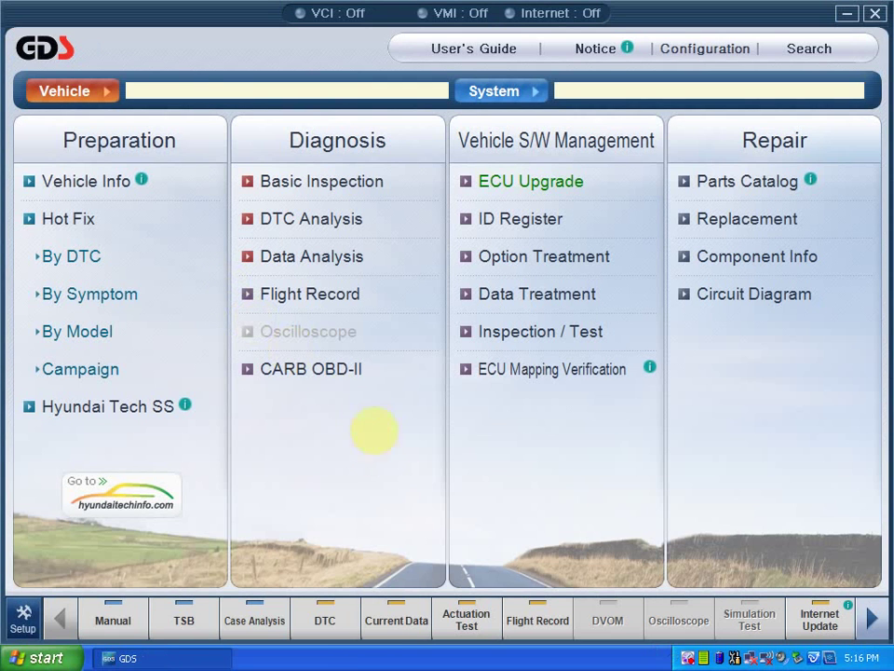
click(346, 377)
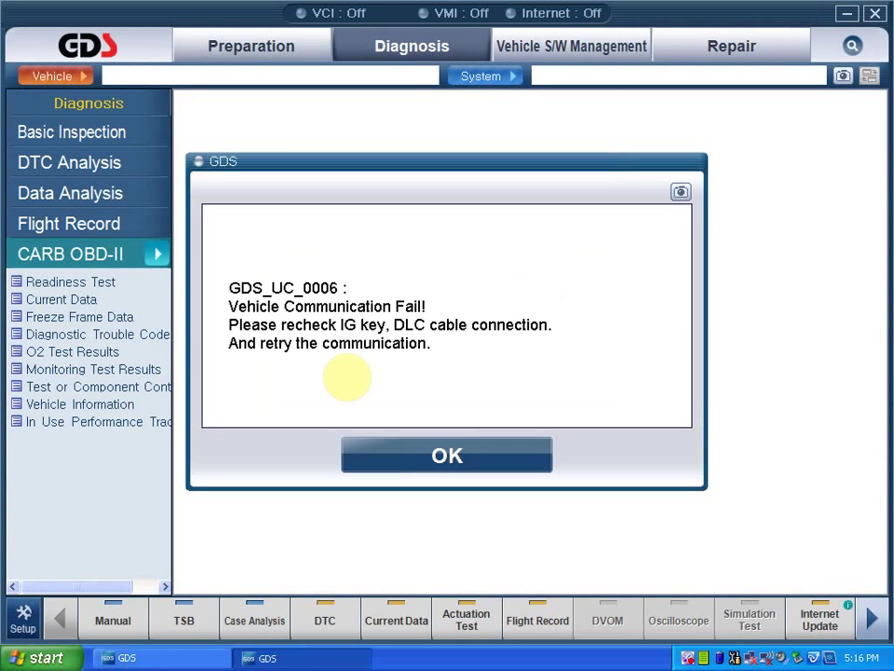
click(400, 455)
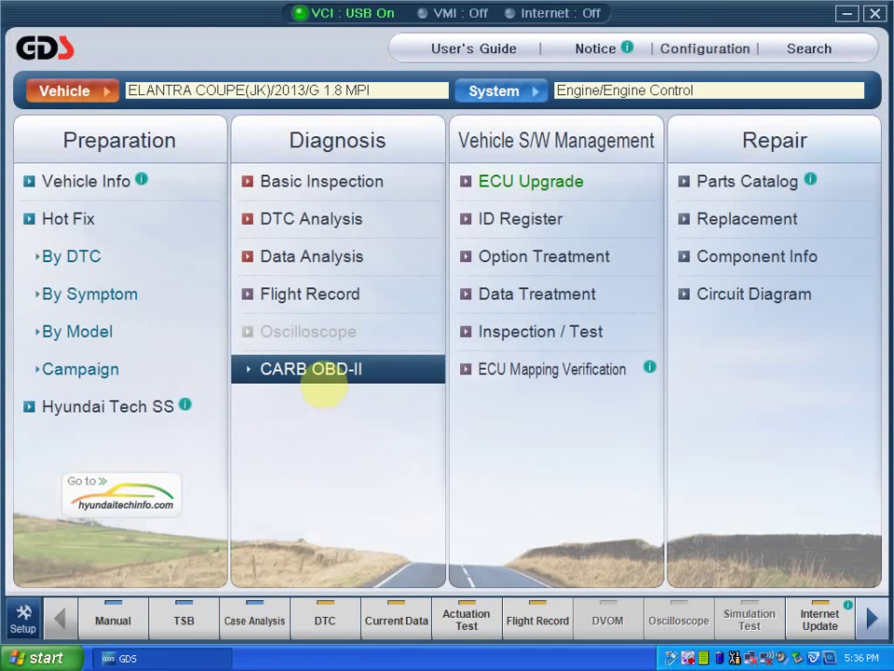
Read CARB OBD-II readiness and DTCs, select P0121, and review the VIN and calibration information.
click(322, 384)
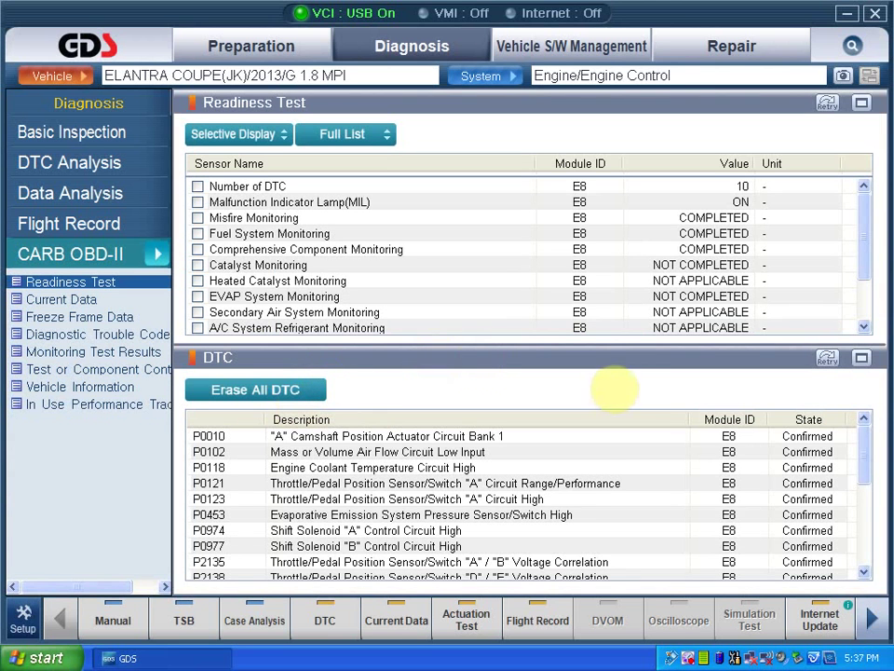
drag(866, 457, 862, 539)
click(632, 459)
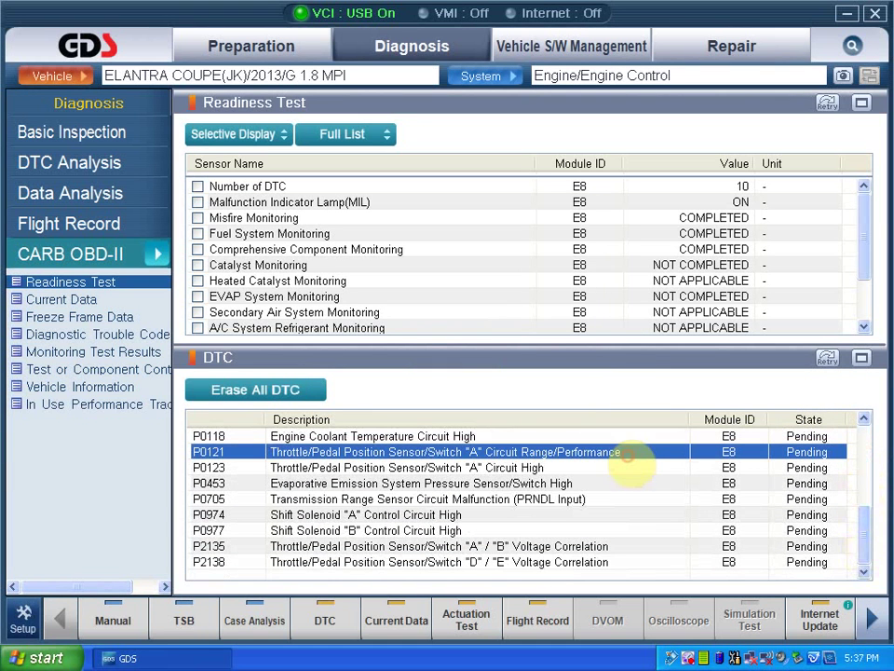
click(56, 396)
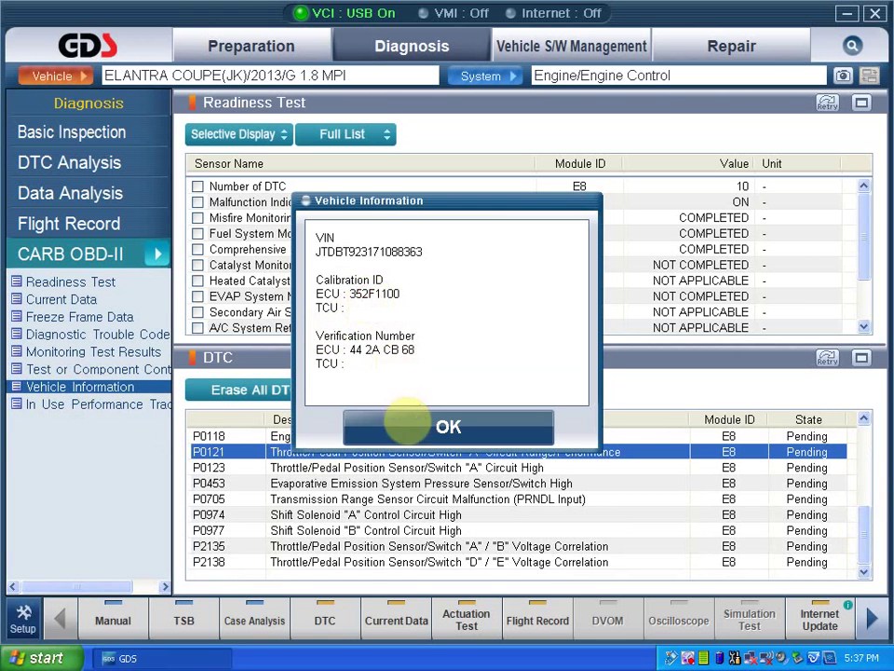
click(409, 421)
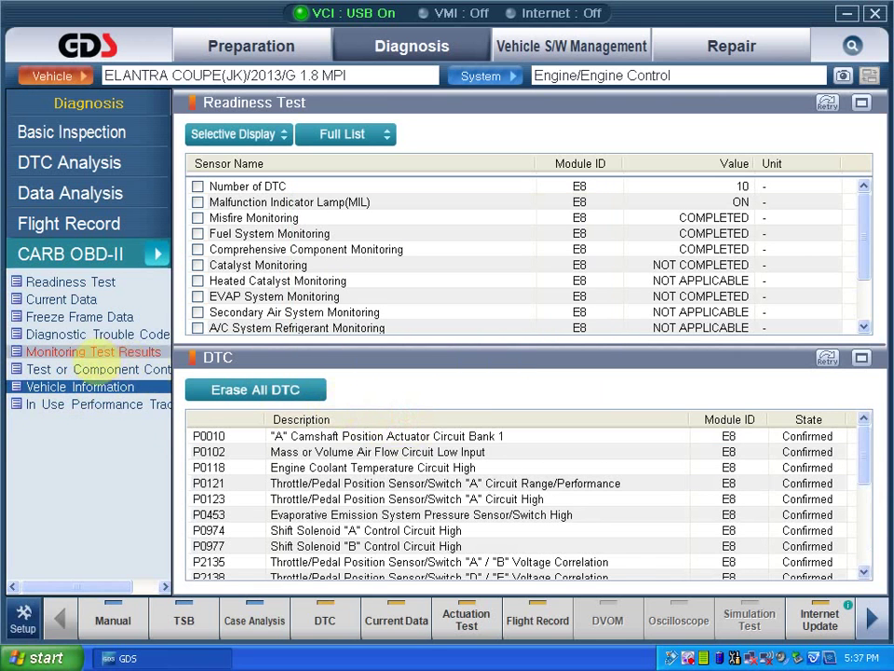
Check P0118 freeze frame data for the Engine Coolant Temperature Sensor, then exit GDS.
click(65, 316)
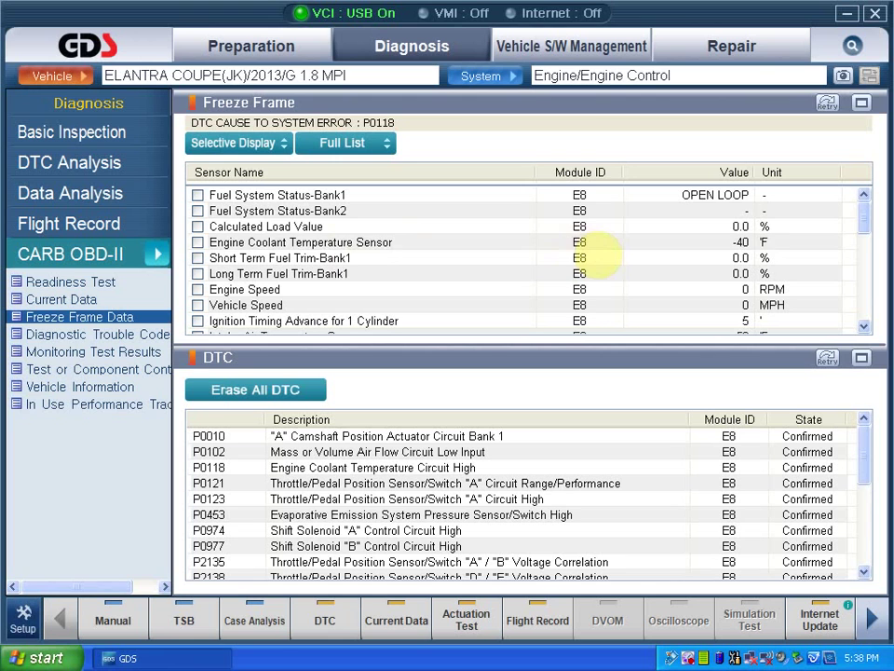
click(594, 244)
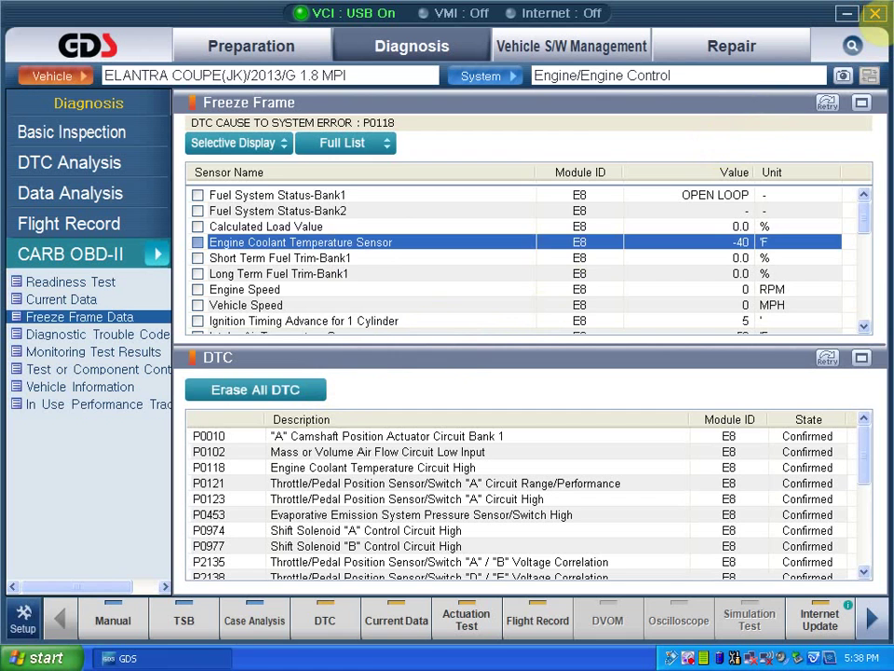
click(876, 14)
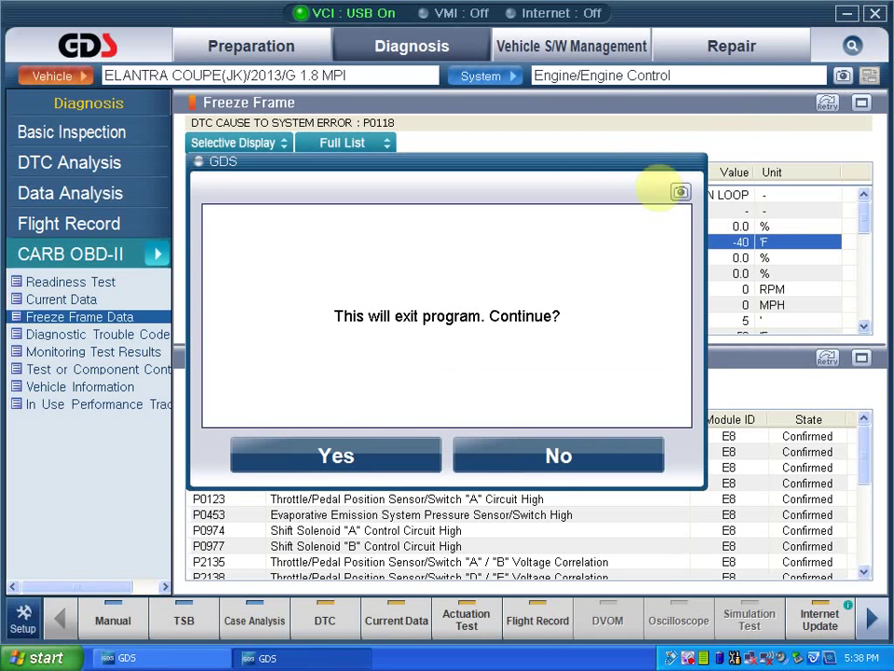
click(337, 455)
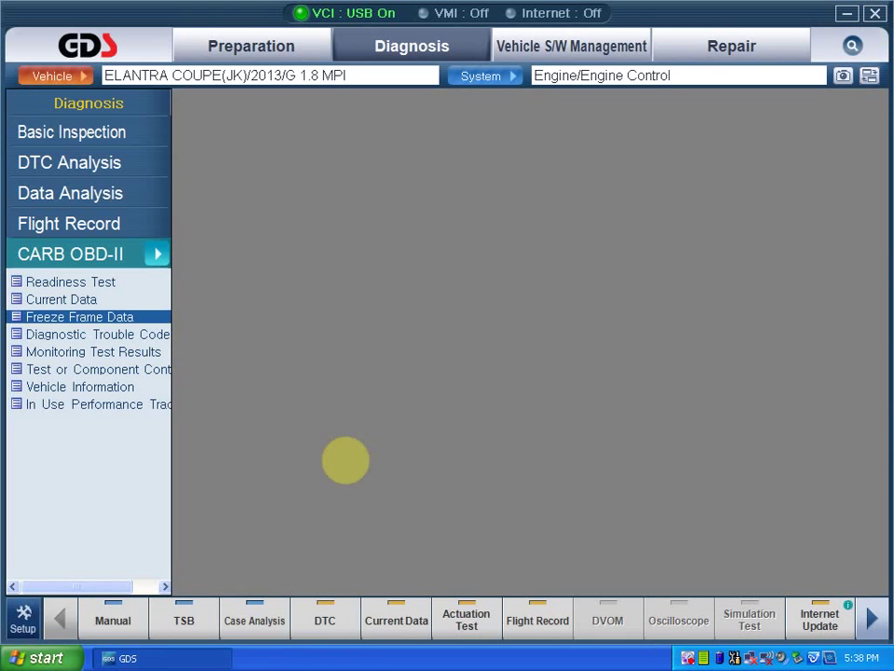